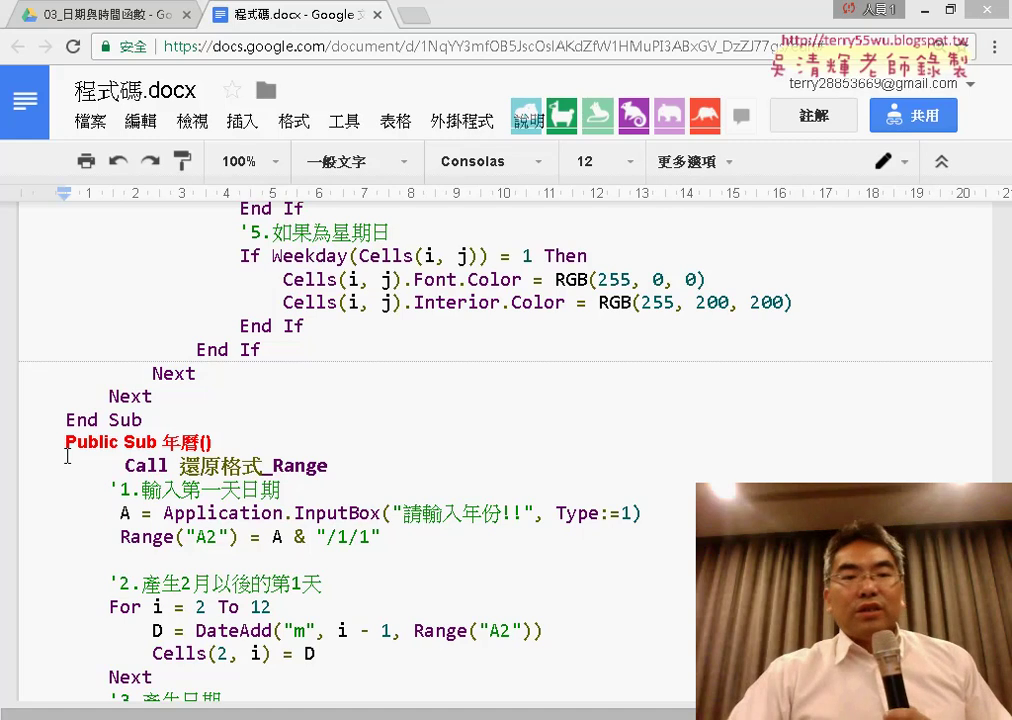
- Select the Public Sub 年曆() procedure text through End Sub in the Google Docs listing
{"action": "left_click_drag", "start_coordinate": [67, 443], "coordinate": [214, 437]}
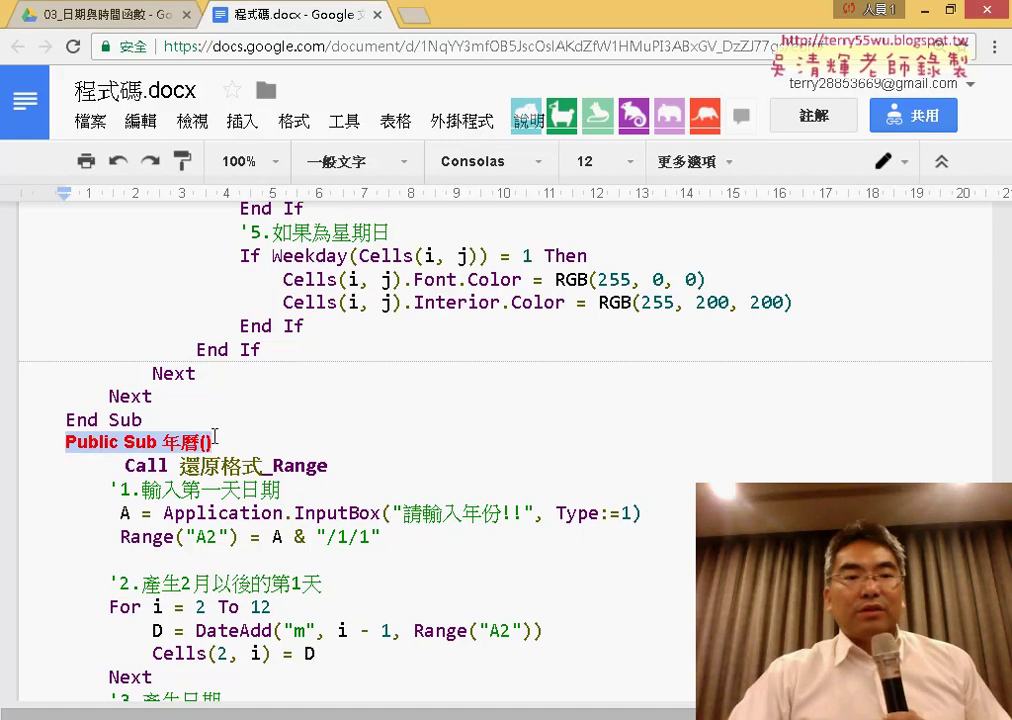
{"action": "scroll", "coordinate": [224, 438], "scroll_direction": "down", "scroll_amount": 1}
{"action": "scroll", "coordinate": [278, 427], "scroll_direction": "down", "scroll_amount": 2}
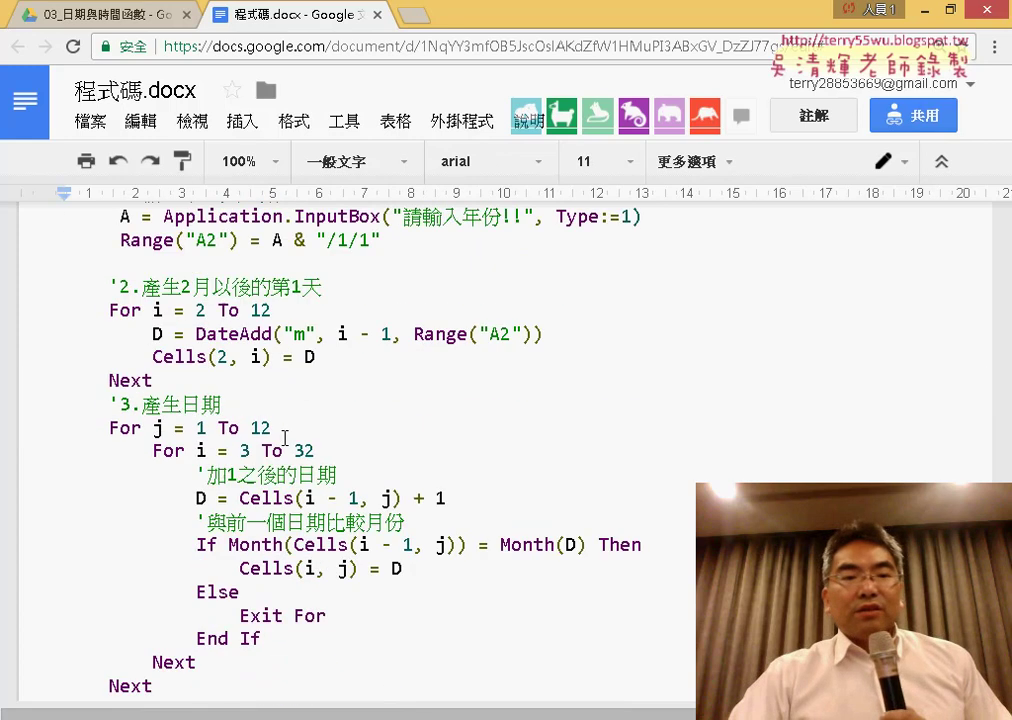
{"action": "scroll", "coordinate": [287, 440], "scroll_direction": "down", "scroll_amount": 2}
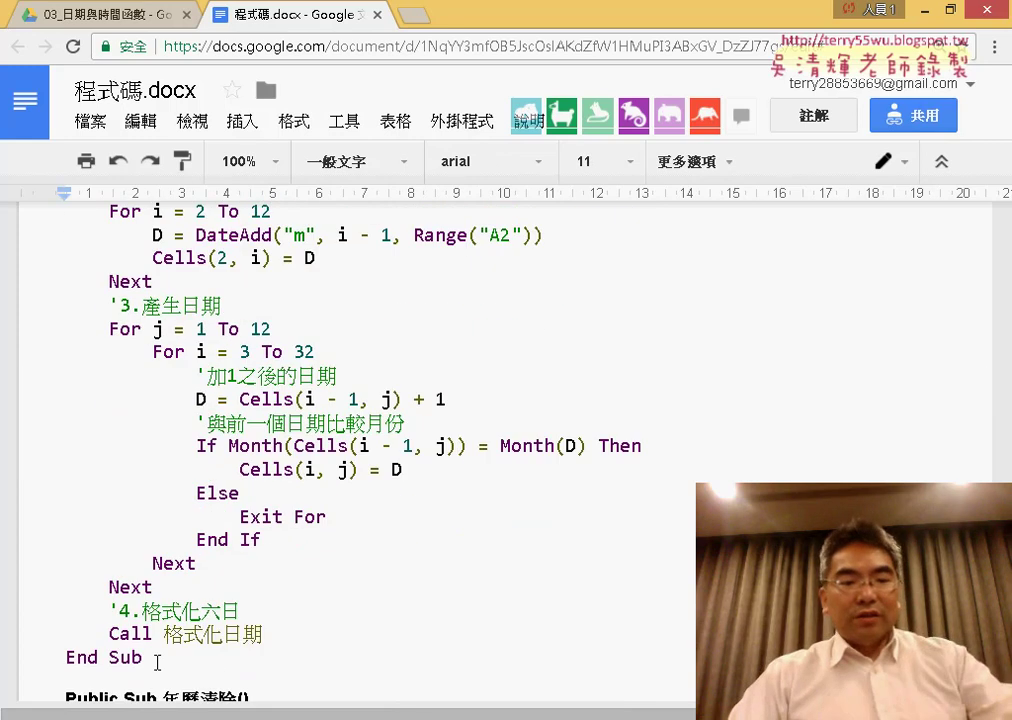
{"action": "left_click", "coordinate": [162, 659], "text": "shift"}
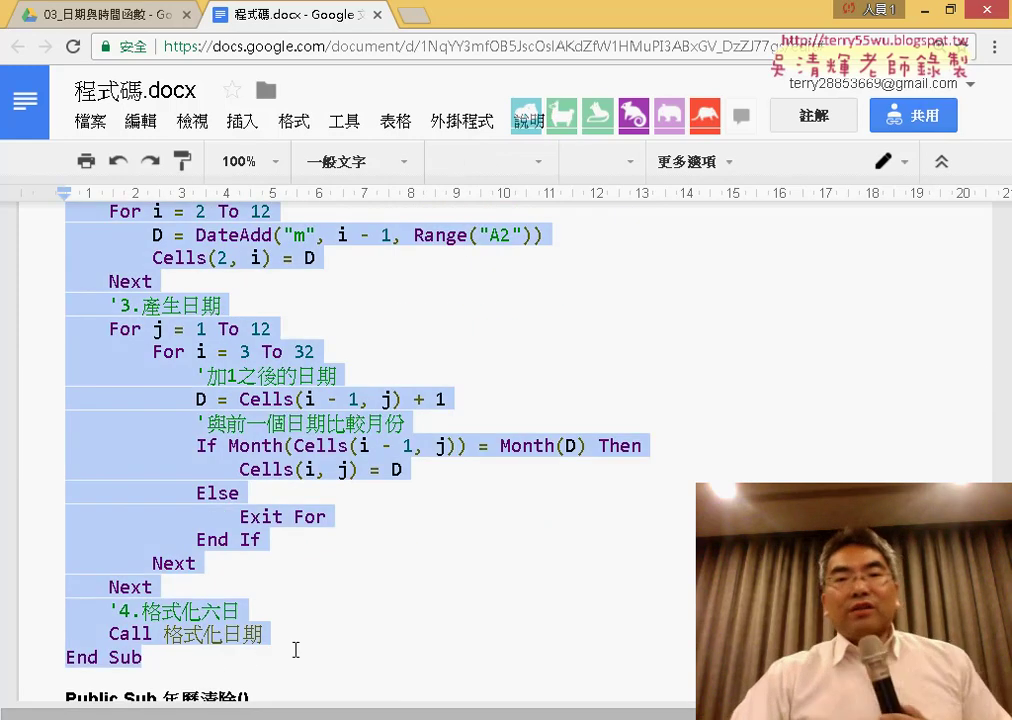
- Minimize Chrome, click into the 年曆 code in the VBA editor, then minimize the editor
{"action": "left_click", "coordinate": [925, 12]}
{"action": "left_click", "coordinate": [357, 250]}
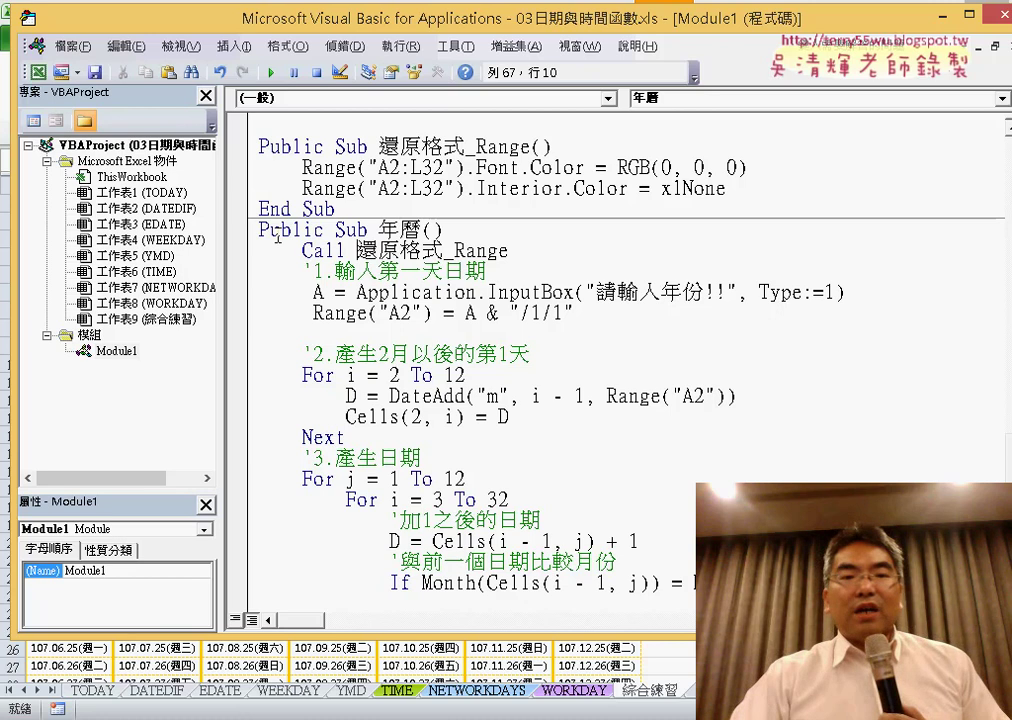
{"action": "left_click", "coordinate": [942, 16]}
- Run the 年曆 macro with year 2019 and scroll back to column A
{"action": "left_click", "coordinate": [857, 385]}
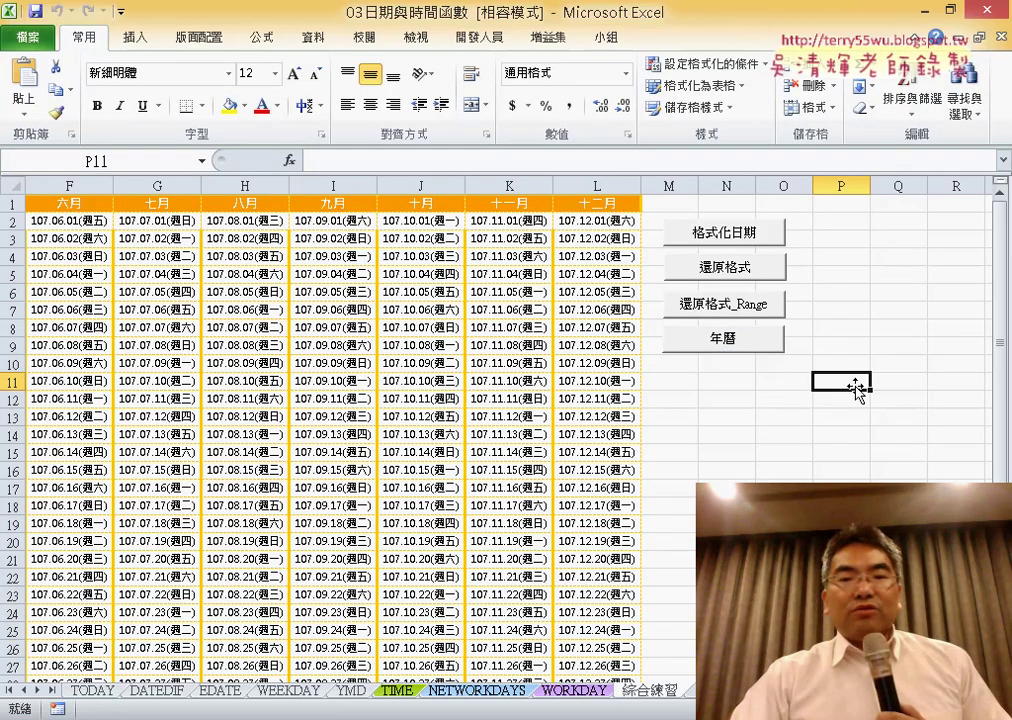
{"action": "left_click", "coordinate": [739, 348]}
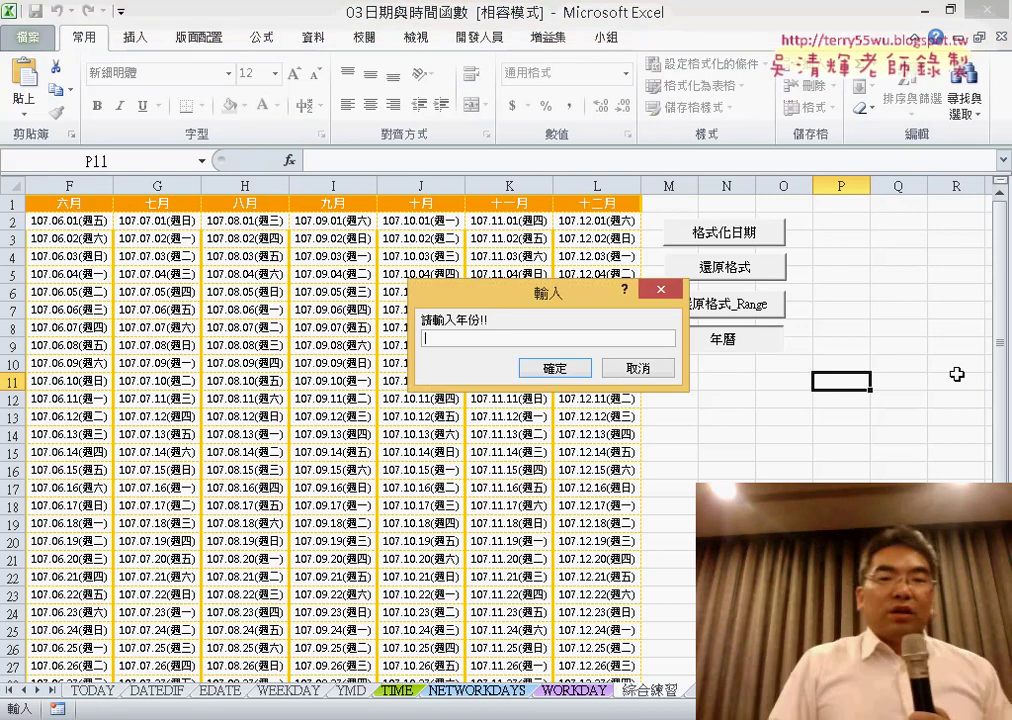
{"action": "type", "text": "2"}
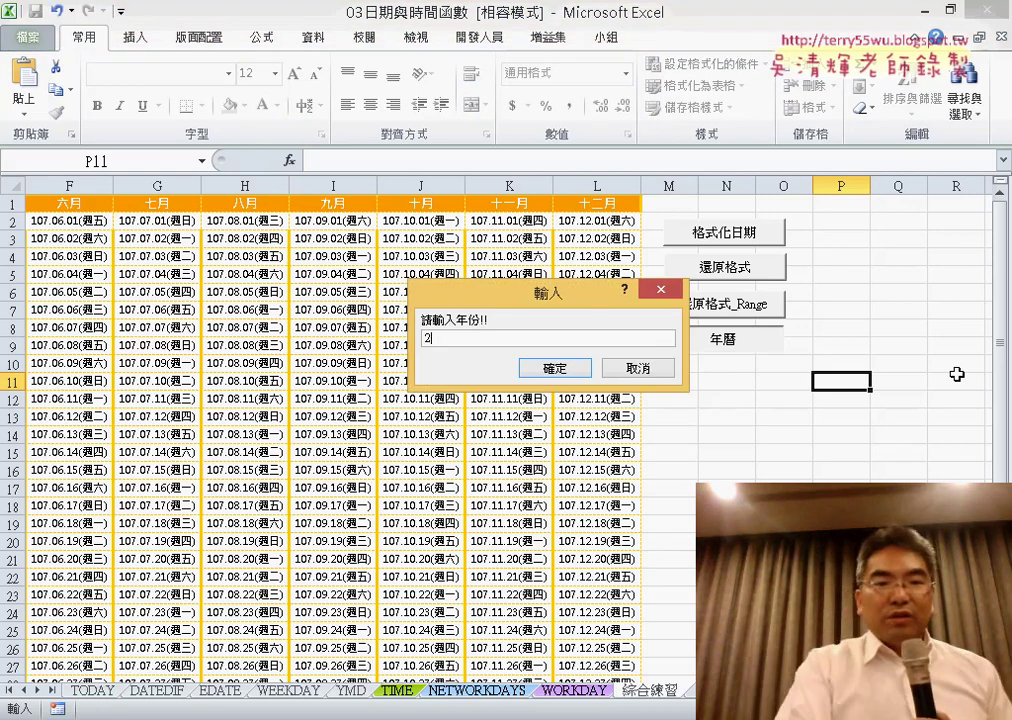
{"action": "type", "text": "0"}
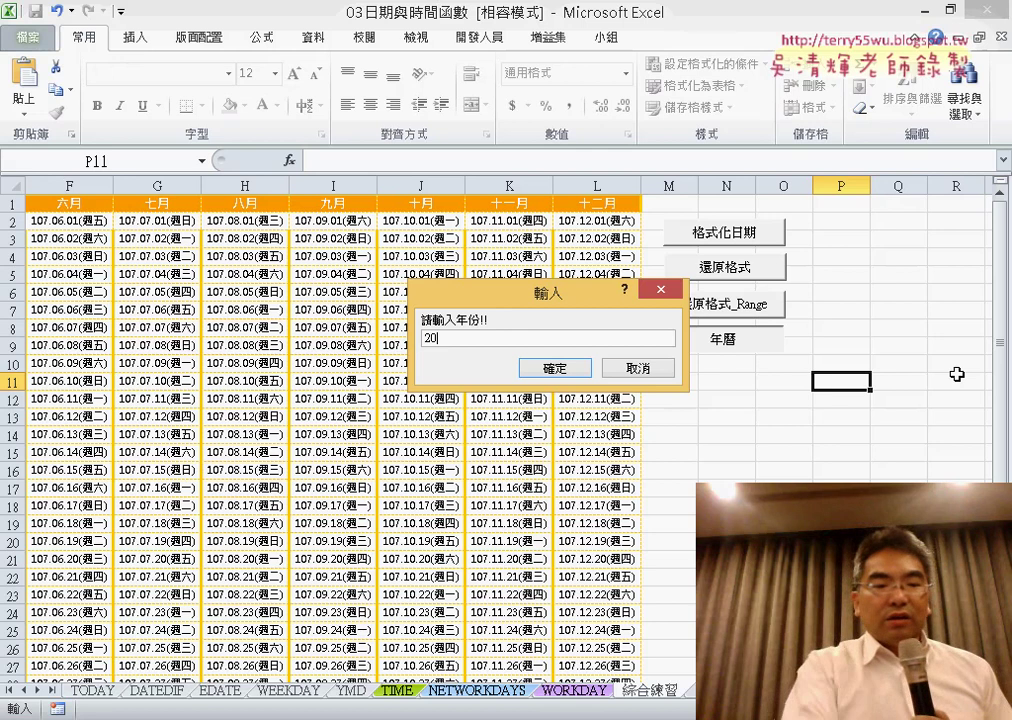
{"action": "type", "text": "19"}
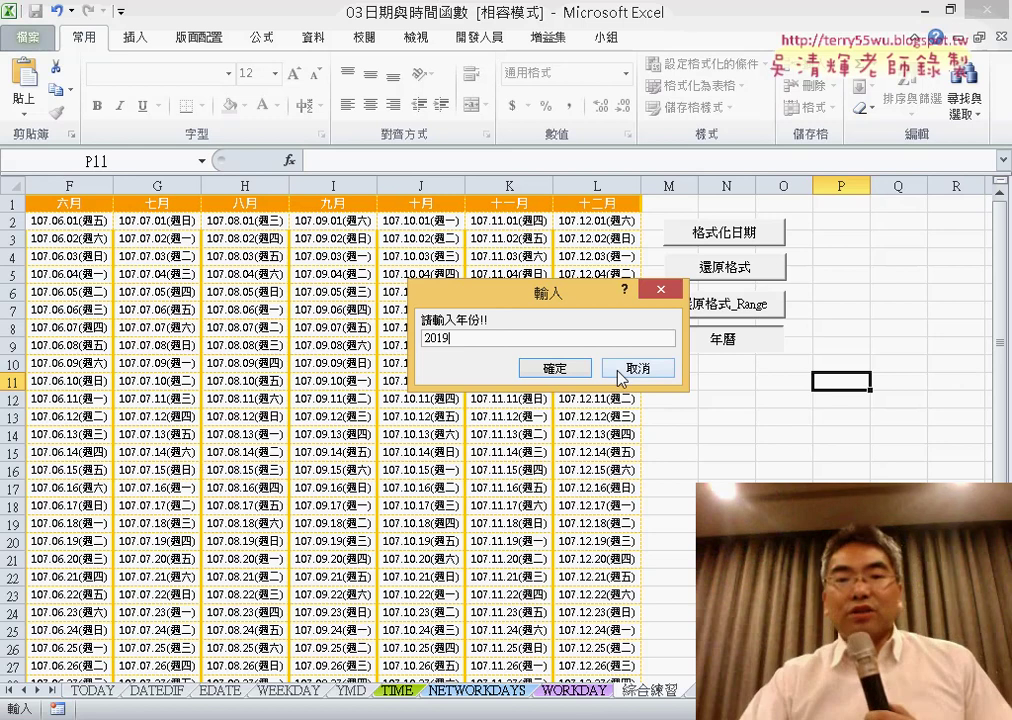
{"action": "left_click", "coordinate": [566, 366]}
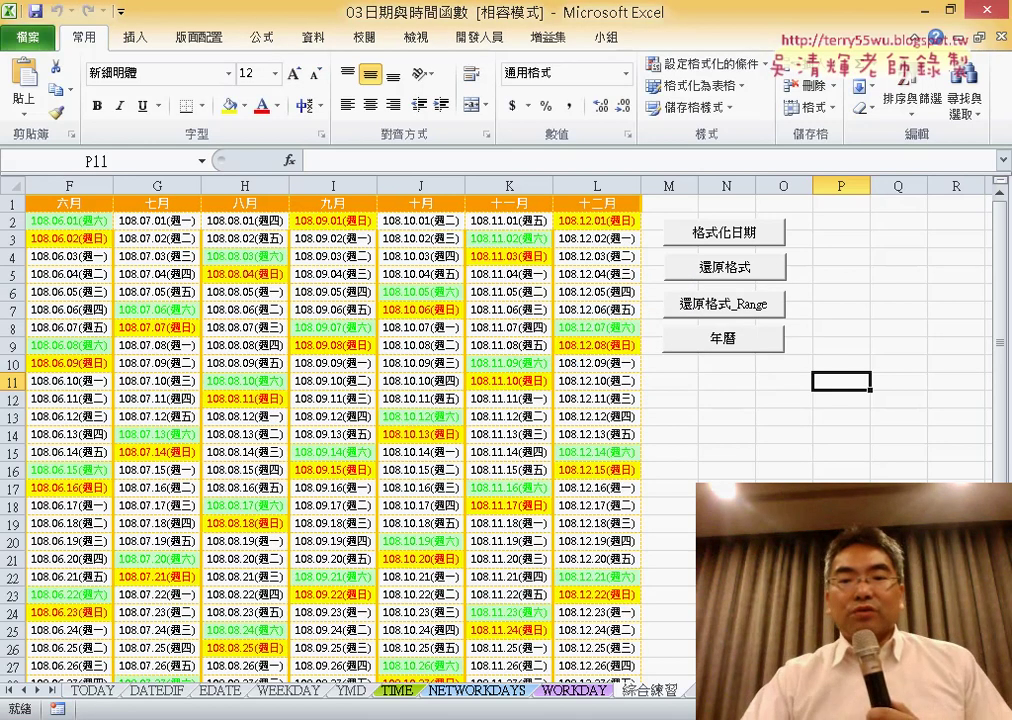
{"action": "scroll", "coordinate": [190, 357], "scroll_direction": "left", "scroll_amount": 4}
{"action": "scroll", "coordinate": [190, 357], "scroll_direction": "left", "scroll_amount": 1}
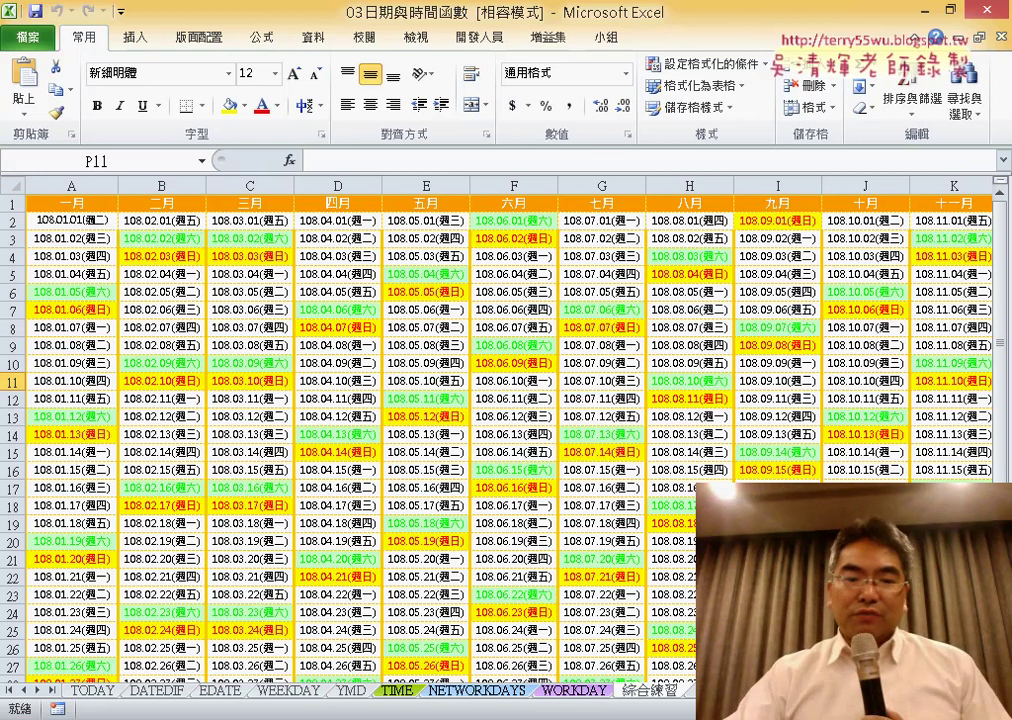
{"action": "key", "text": "alt+Tab"}
{"action": "scroll", "coordinate": [334, 517], "scroll_direction": "up", "scroll_amount": 2}
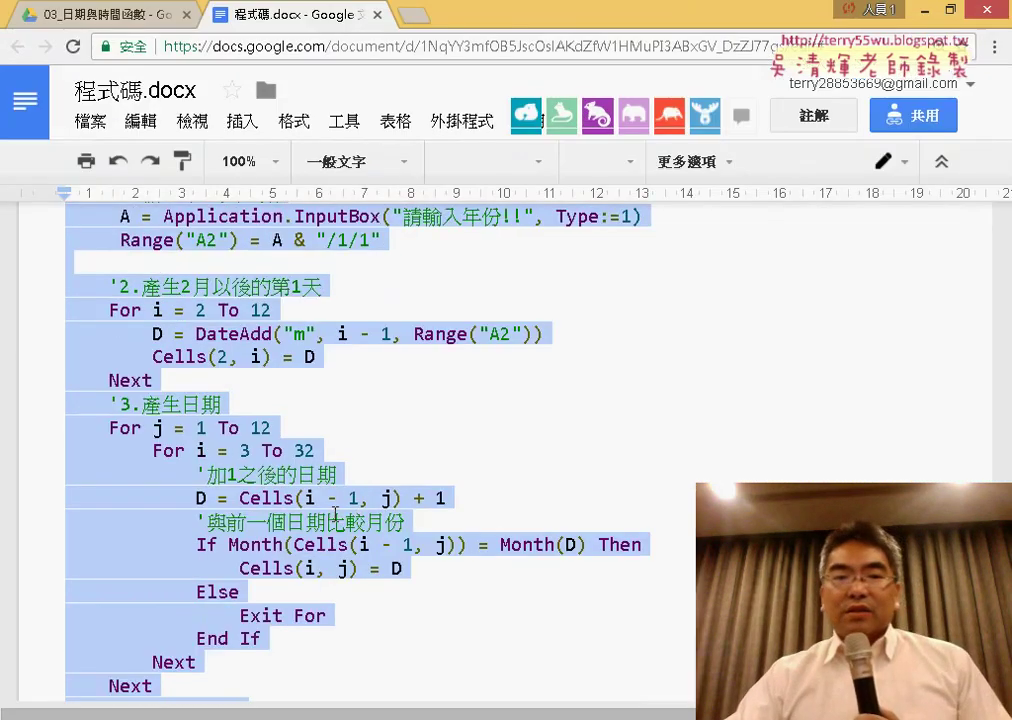
{"action": "left_click", "coordinate": [341, 517]}
{"action": "scroll", "coordinate": [341, 517], "scroll_direction": "up", "scroll_amount": 2}
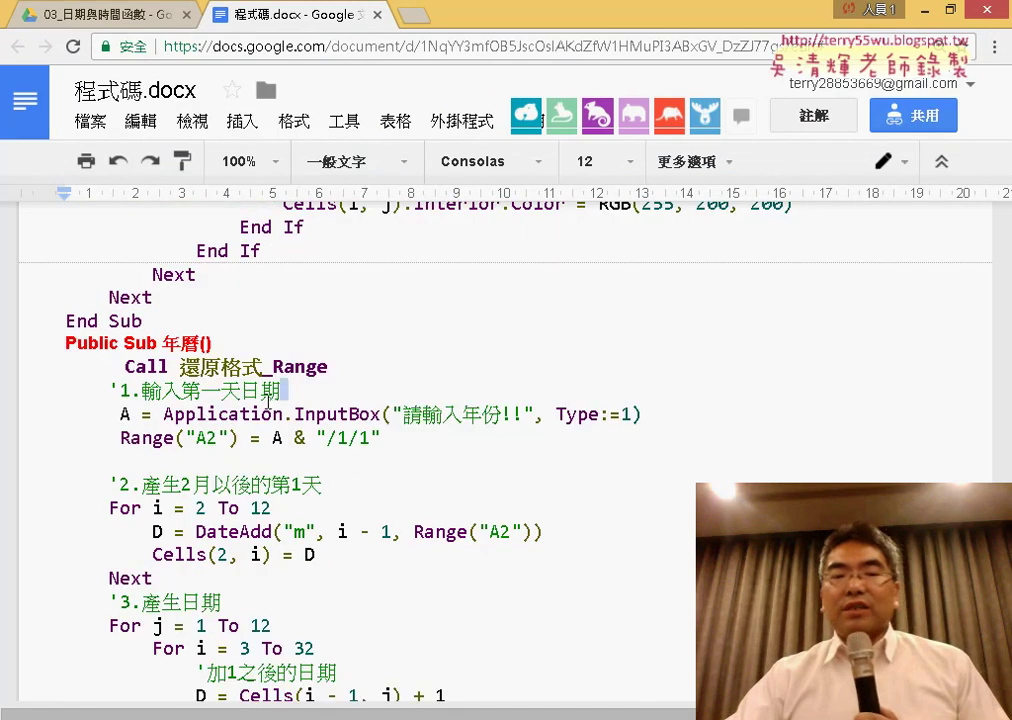
{"action": "left_click_drag", "start_coordinate": [268, 402], "coordinate": [126, 396]}
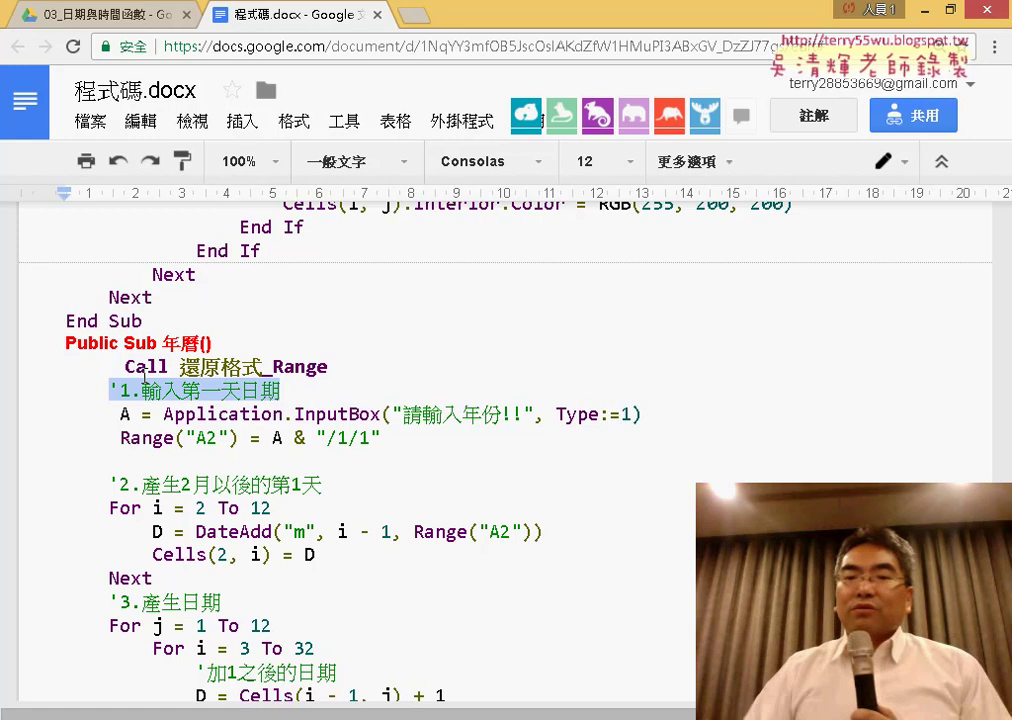
{"action": "left_click", "coordinate": [923, 10]}
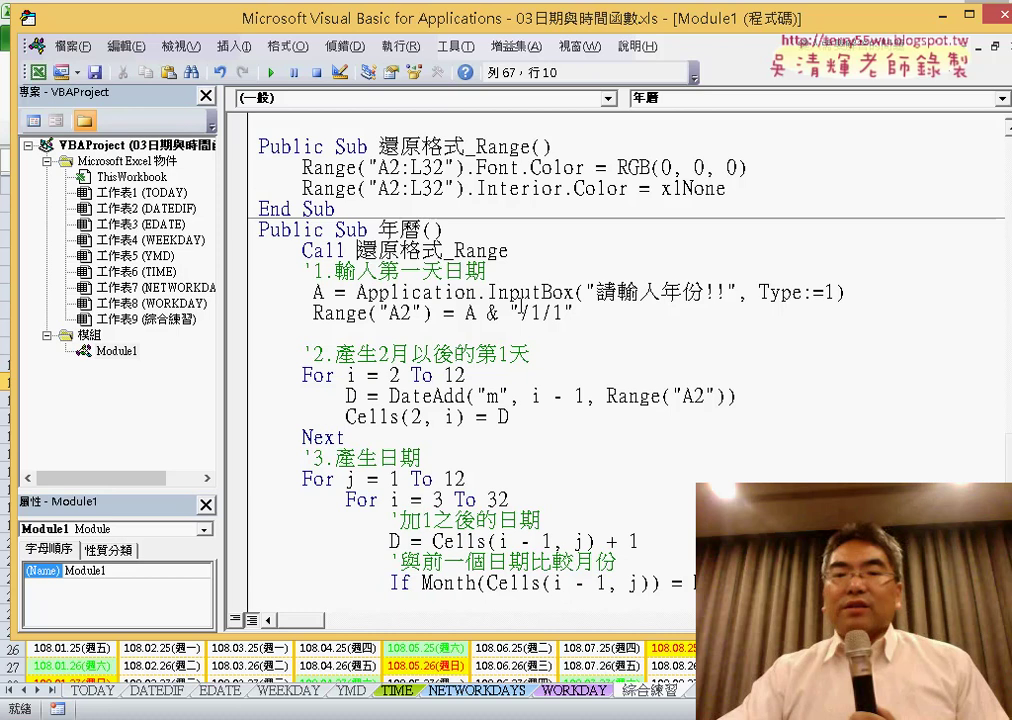
- Bring up the VBA editor and set a breakpoint on the A = Application.InputBox line
{"action": "left_click", "coordinate": [407, 648]}
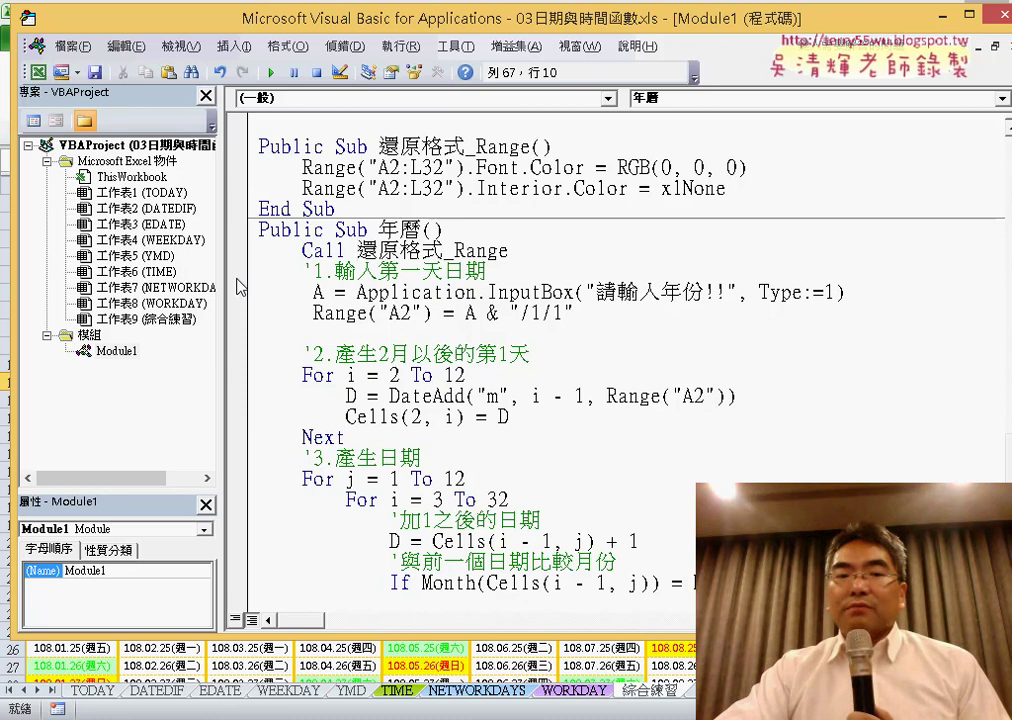
{"action": "left_click", "coordinate": [238, 300]}
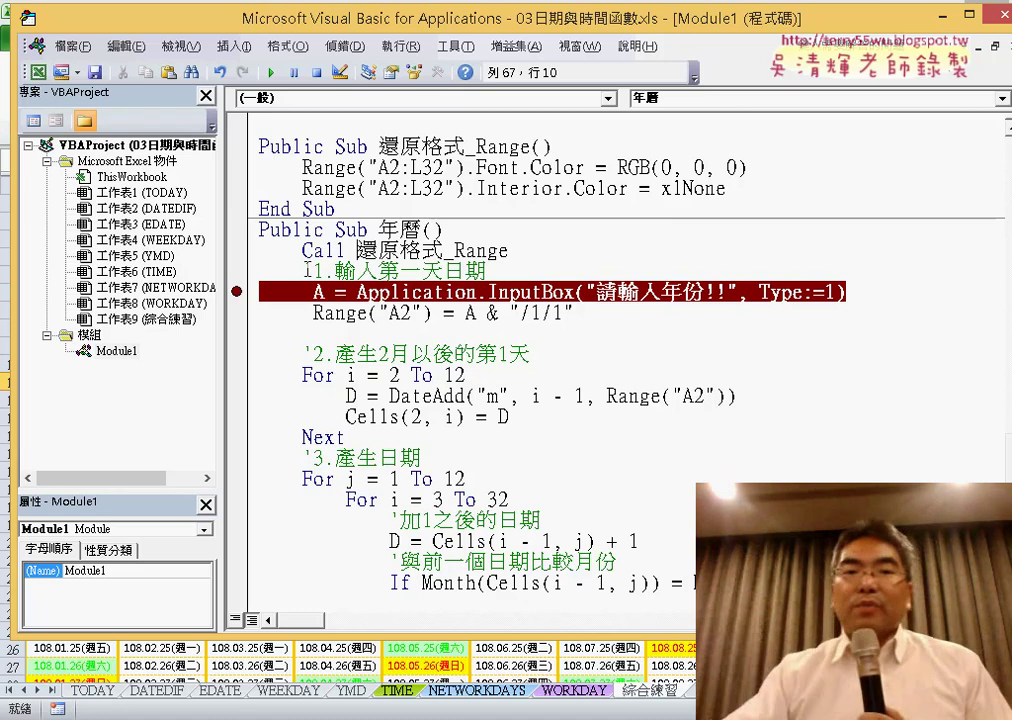
- Run the 年曆 macro to the breakpoint and enter year 209 at the InputBox prompt
{"action": "left_click", "coordinate": [271, 73]}
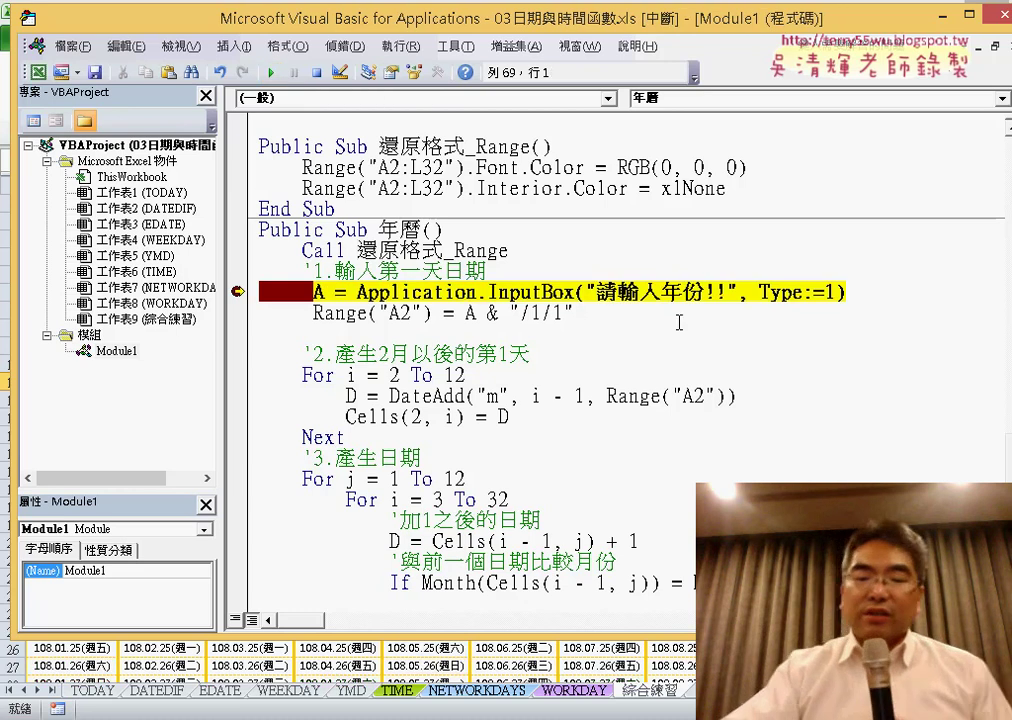
{"action": "key", "text": "F8"}
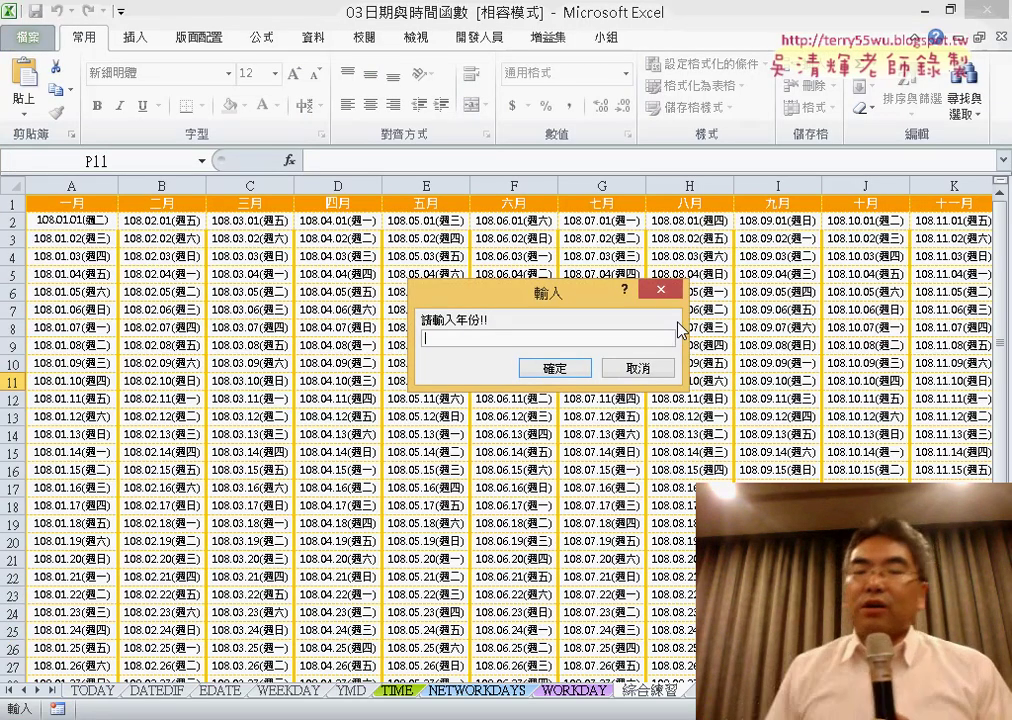
{"action": "type", "text": "2"}
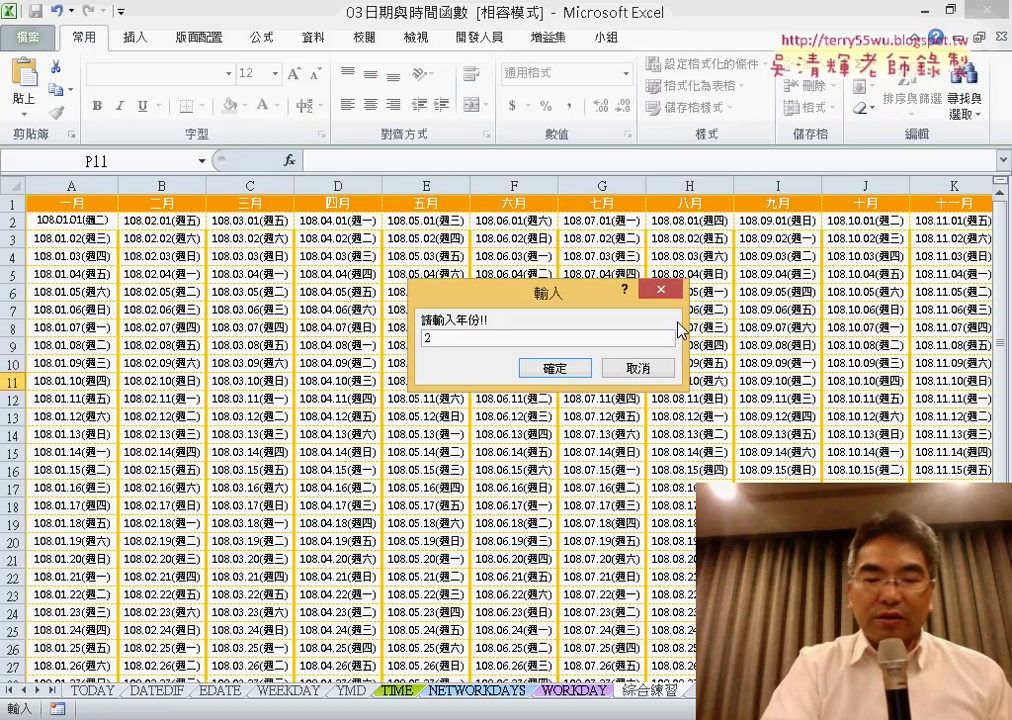
{"action": "type", "text": "0"}
{"action": "type", "text": "9"}
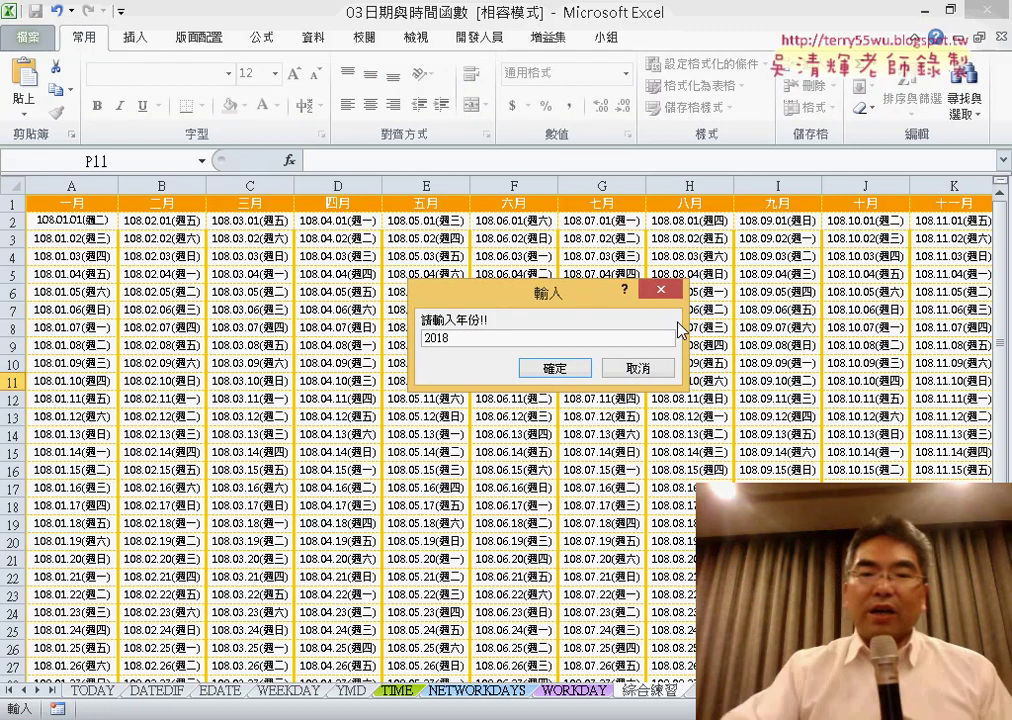
{"action": "left_click", "coordinate": [554, 368]}
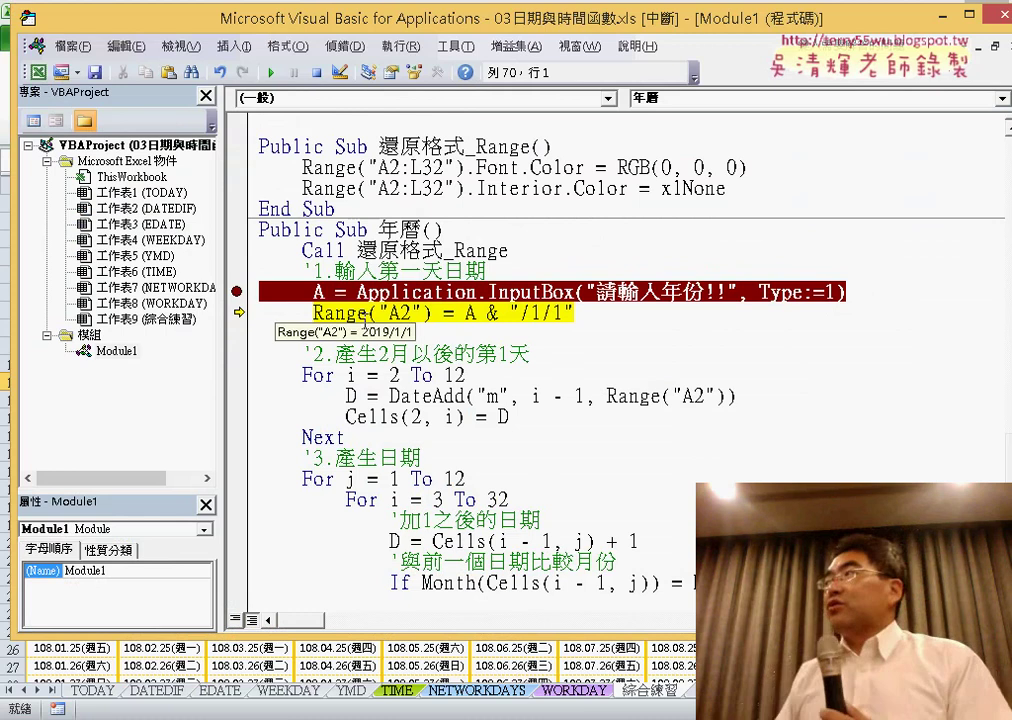
{"action": "mouse_move", "coordinate": [335, 313]}
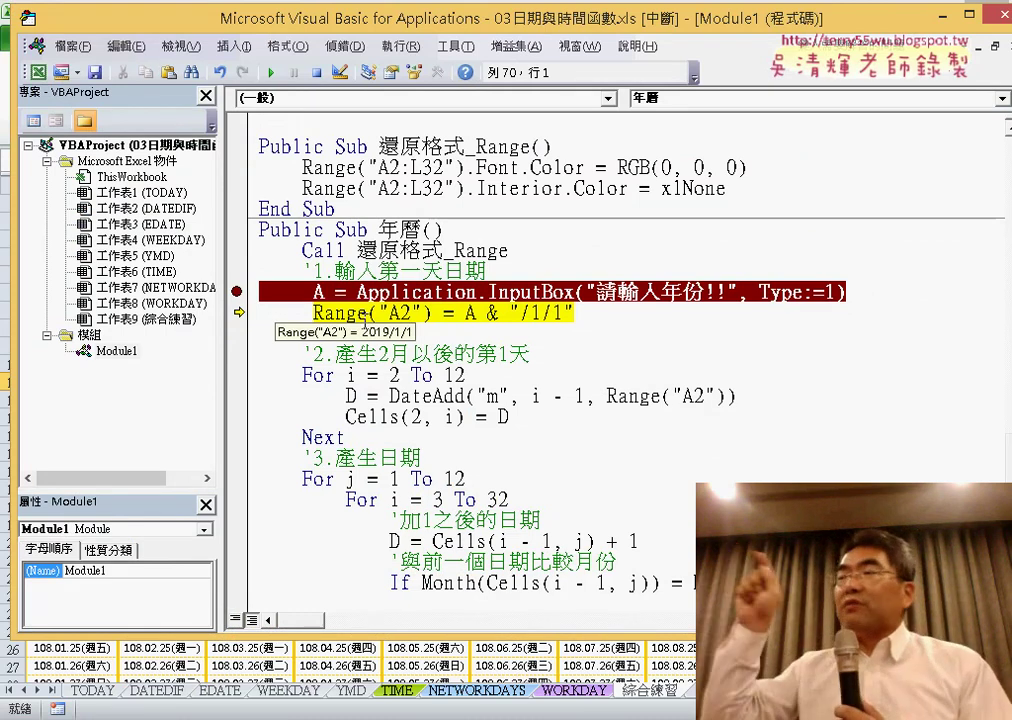
- Step through the month loop to the Cells(2, i) = D line and shrink the editor window
{"action": "key", "text": "F8"}
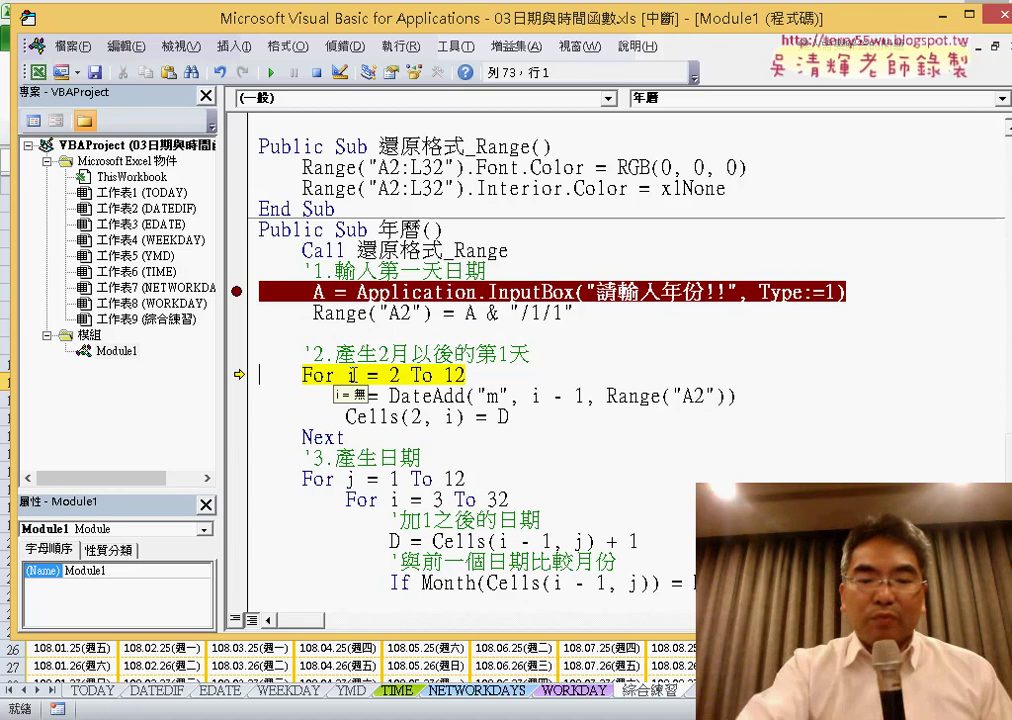
{"action": "key", "text": "F8"}
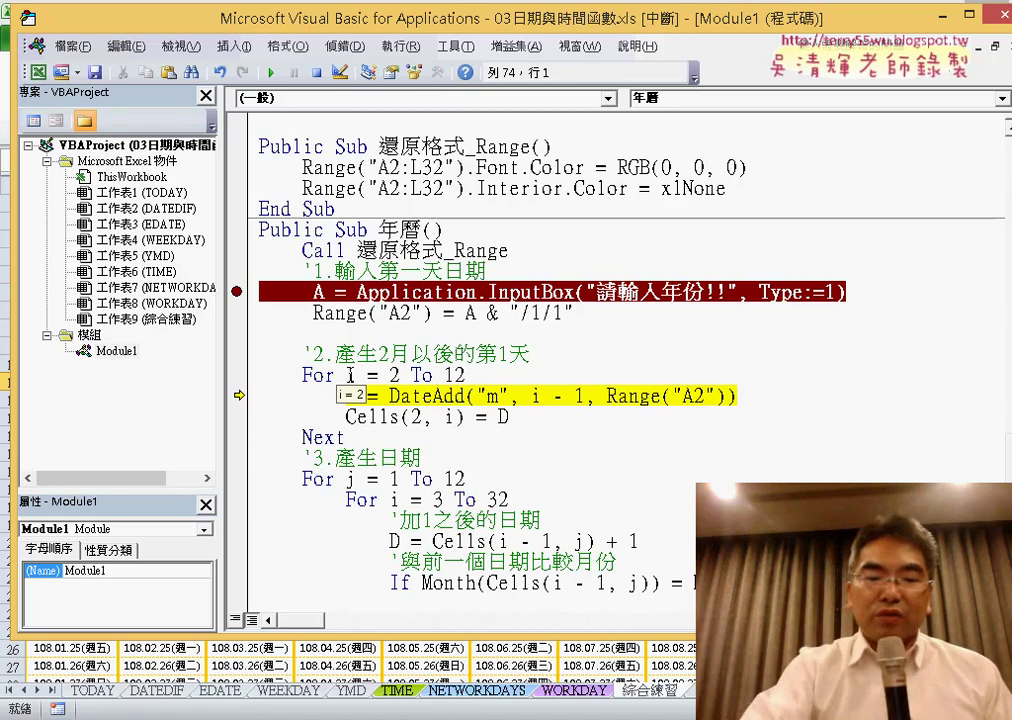
{"action": "key", "text": "F8"}
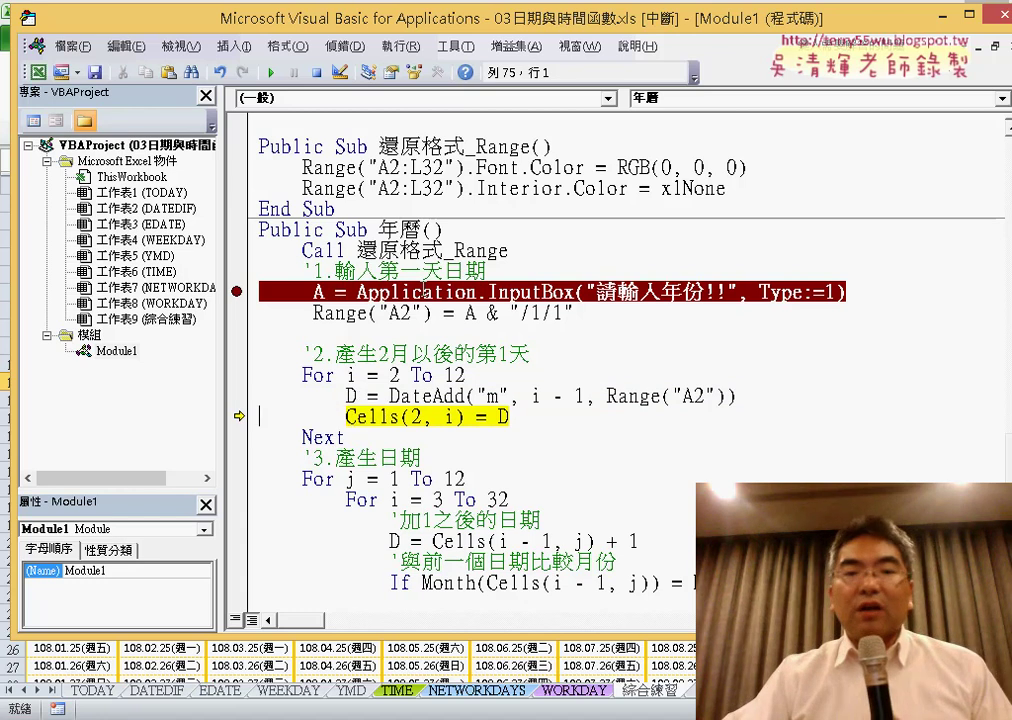
{"action": "mouse_move", "coordinate": [494, 30]}
{"action": "left_mouse_down"}
{"action": "mouse_move", "coordinate": [666, 55]}
{"action": "mouse_move", "coordinate": [539, 58]}
{"action": "left_mouse_up"}
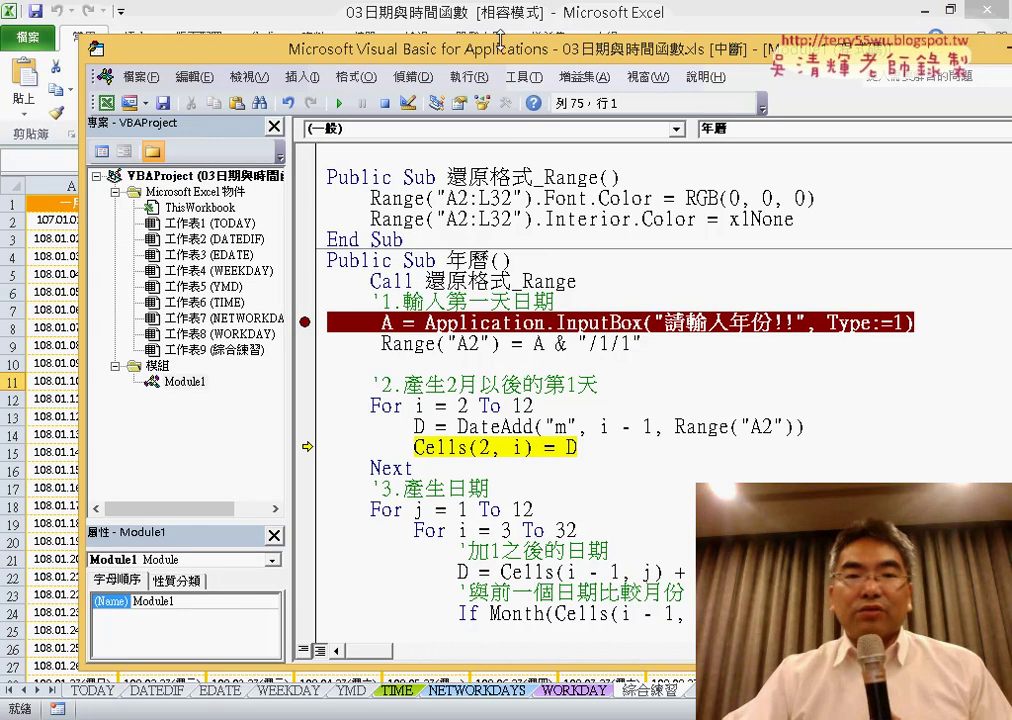
- Move the editor down, step two more lines, let the macro finish, and close the editor
{"action": "left_click_drag", "start_coordinate": [500, 37], "coordinate": [500, 261]}
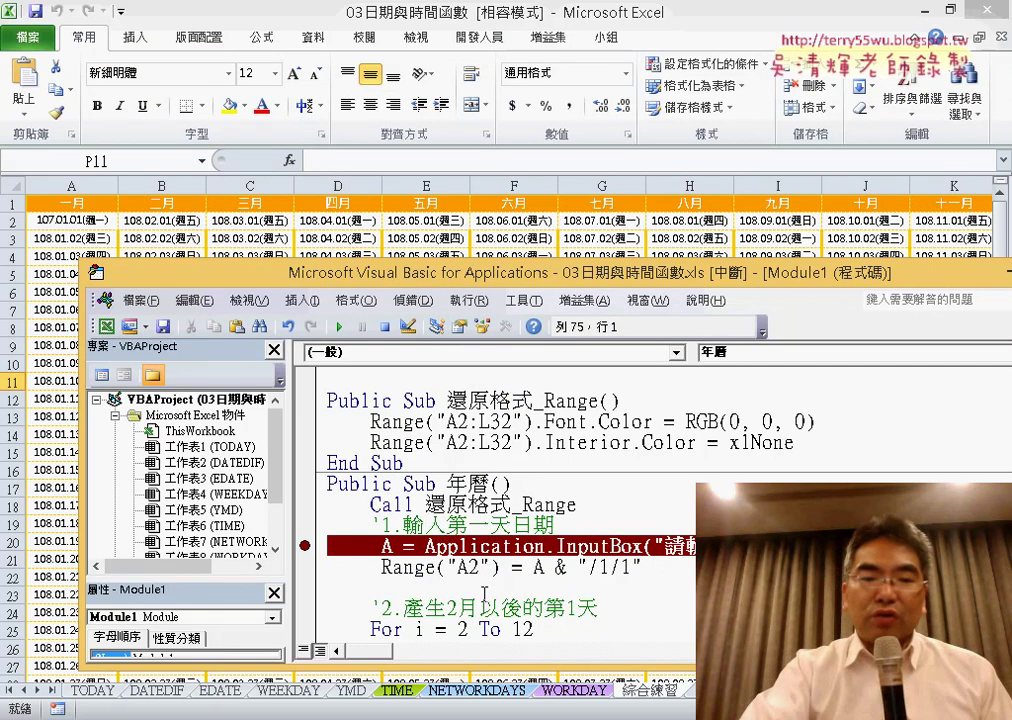
{"action": "key", "text": "F8"}
{"action": "key", "text": "F8"}
{"action": "key", "text": "F8"}
{"action": "key", "text": "F8"}
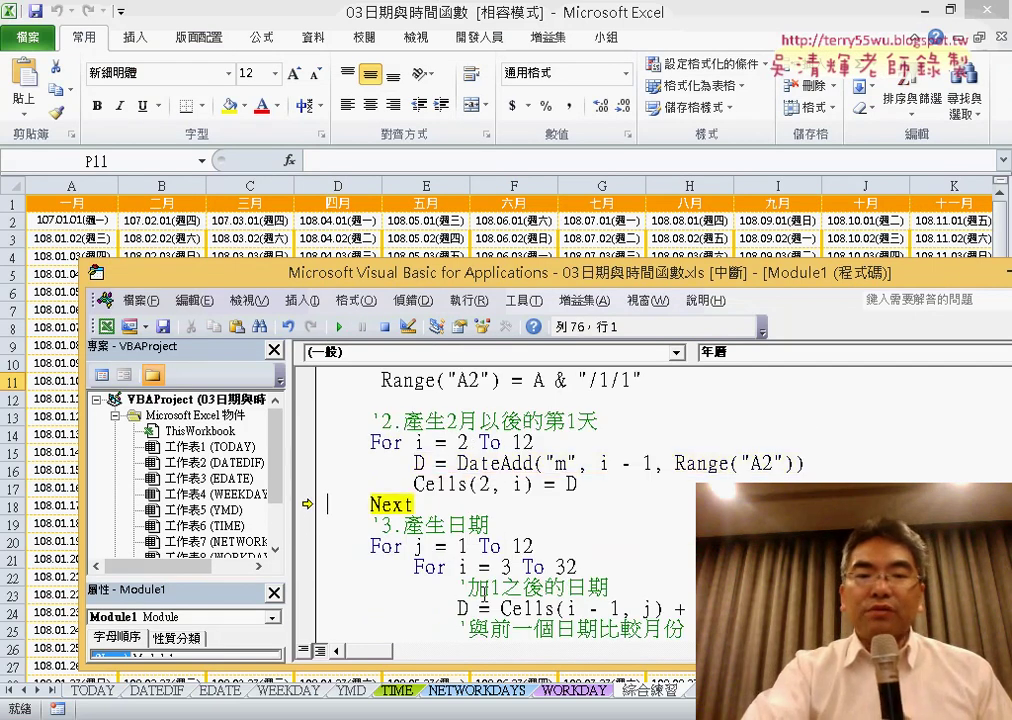
{"action": "key", "text": "F8"}
{"action": "key", "text": "F8"}
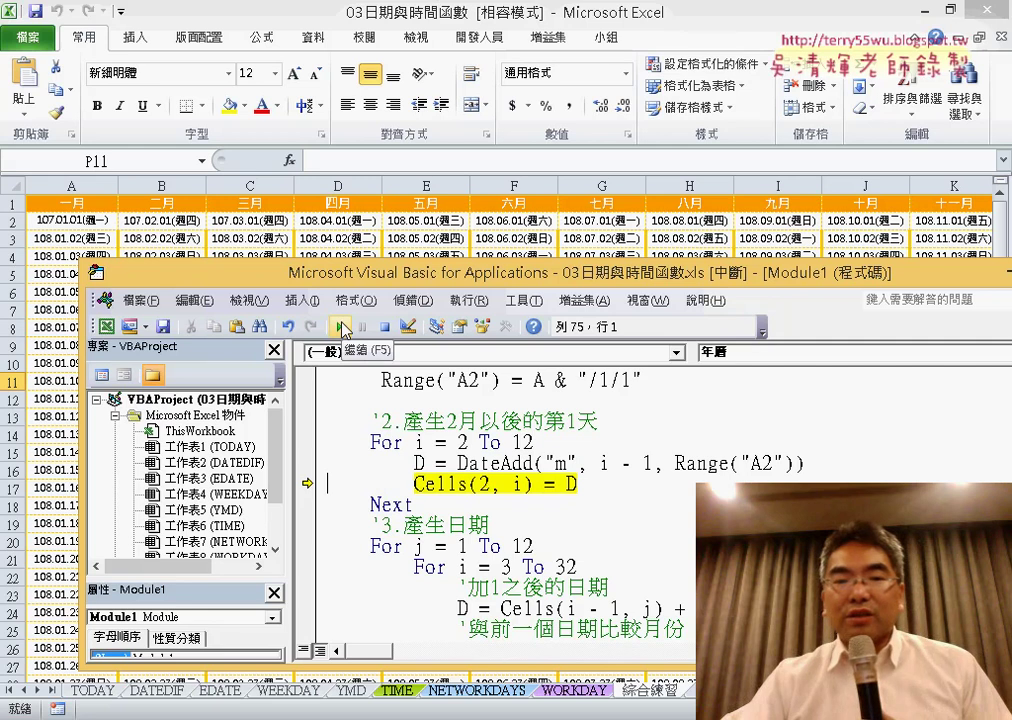
{"action": "left_click", "coordinate": [343, 328]}
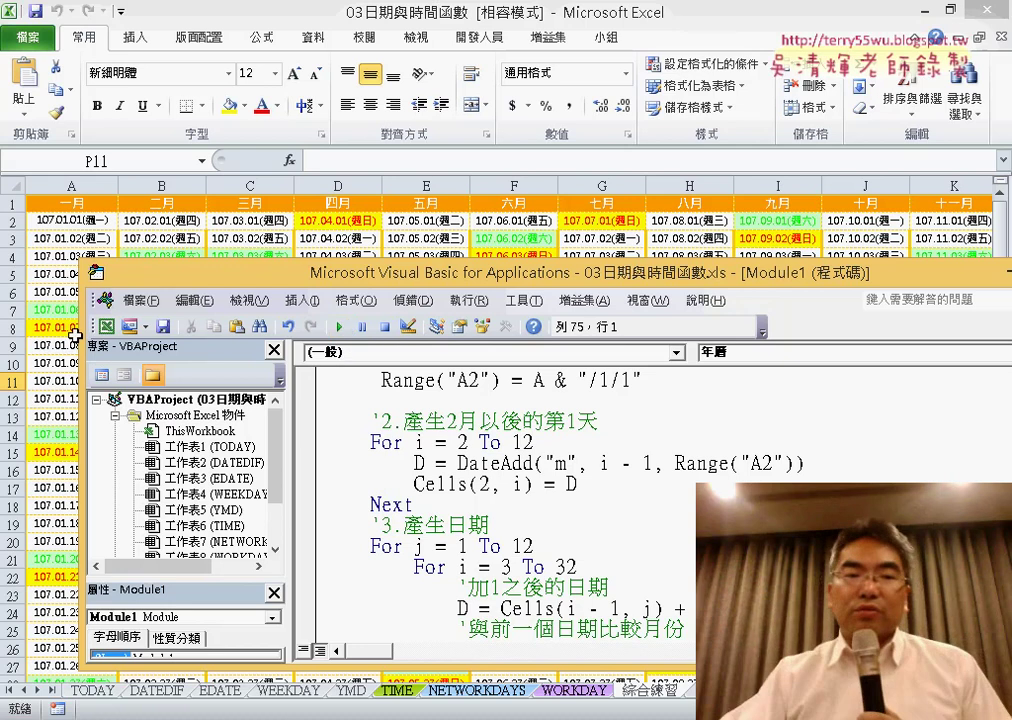
{"action": "double_click", "coordinate": [97, 273]}
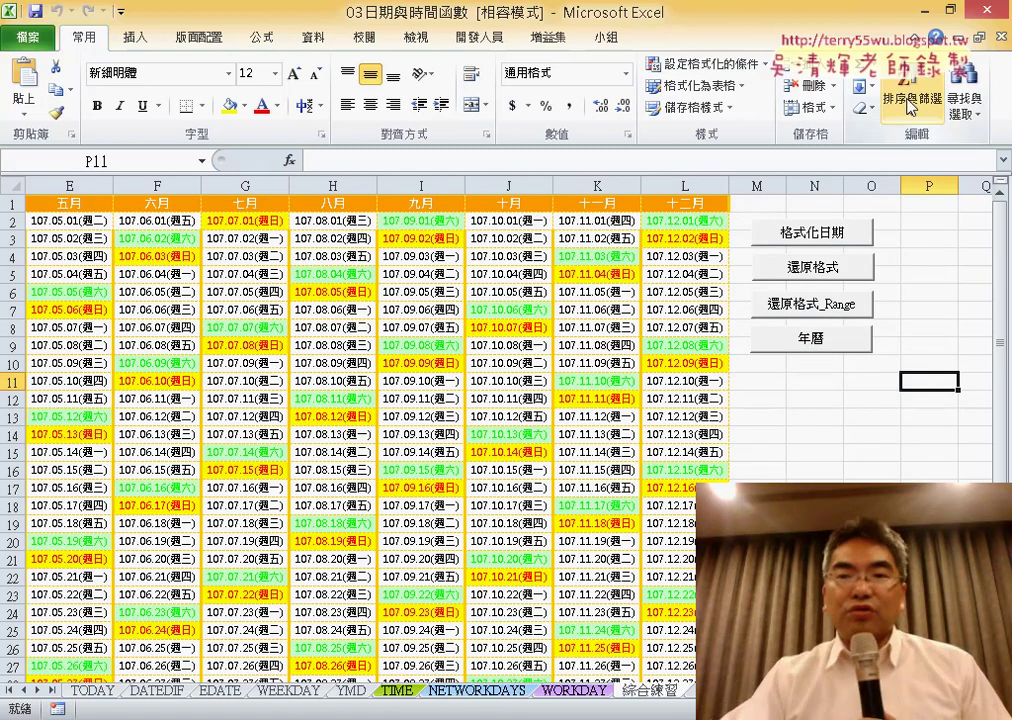
- Minimize Excel and open the 04數學函數 workbook from the 範例檔(高階班)\04數學函數 folder
{"action": "left_click", "coordinate": [926, 19]}
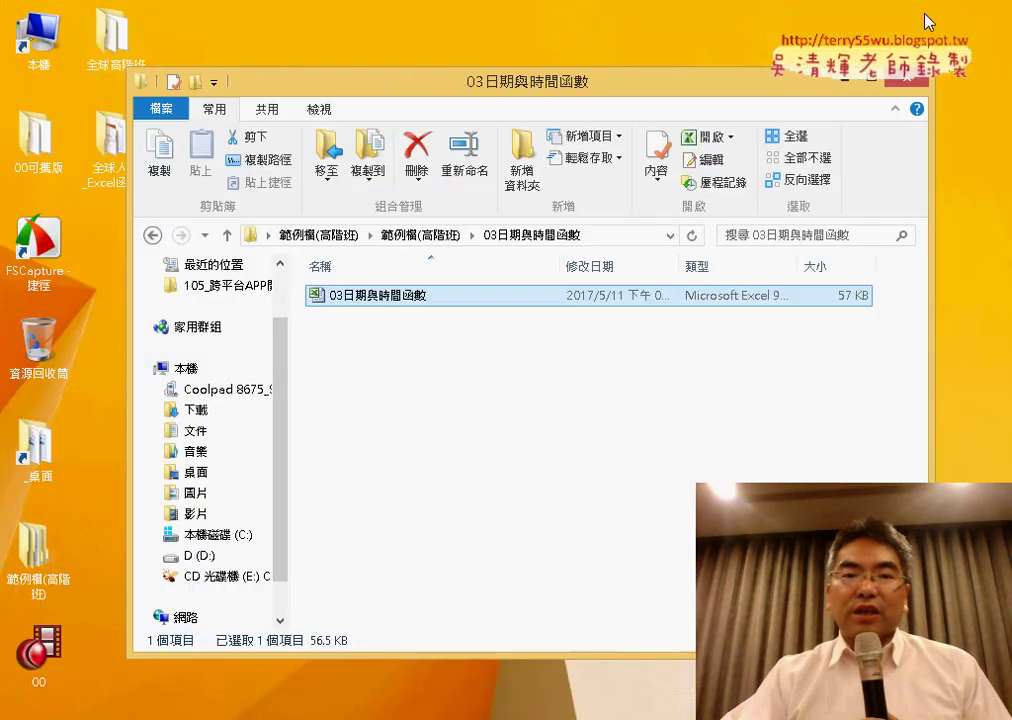
{"action": "key", "text": "BackSpace"}
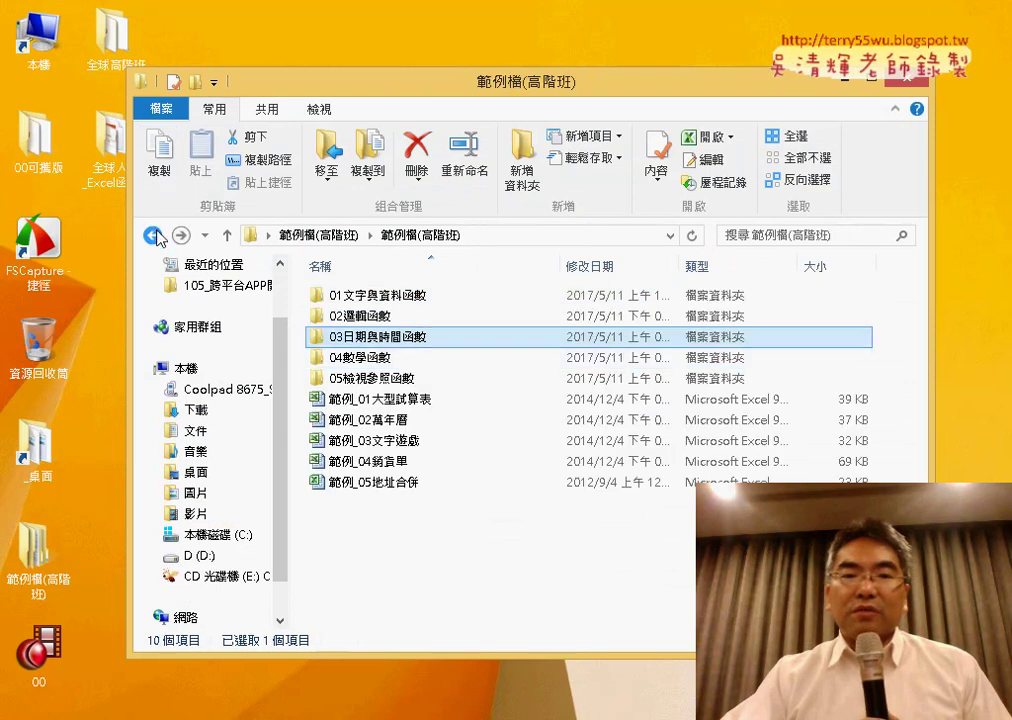
{"action": "left_click", "coordinate": [402, 367]}
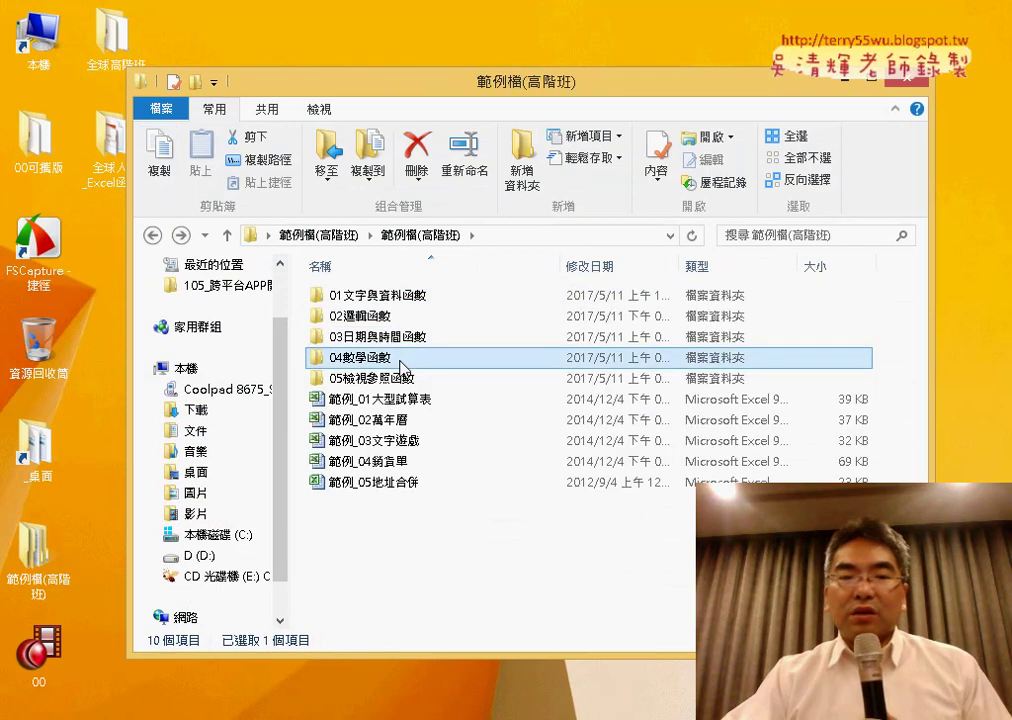
{"action": "double_click", "coordinate": [402, 362]}
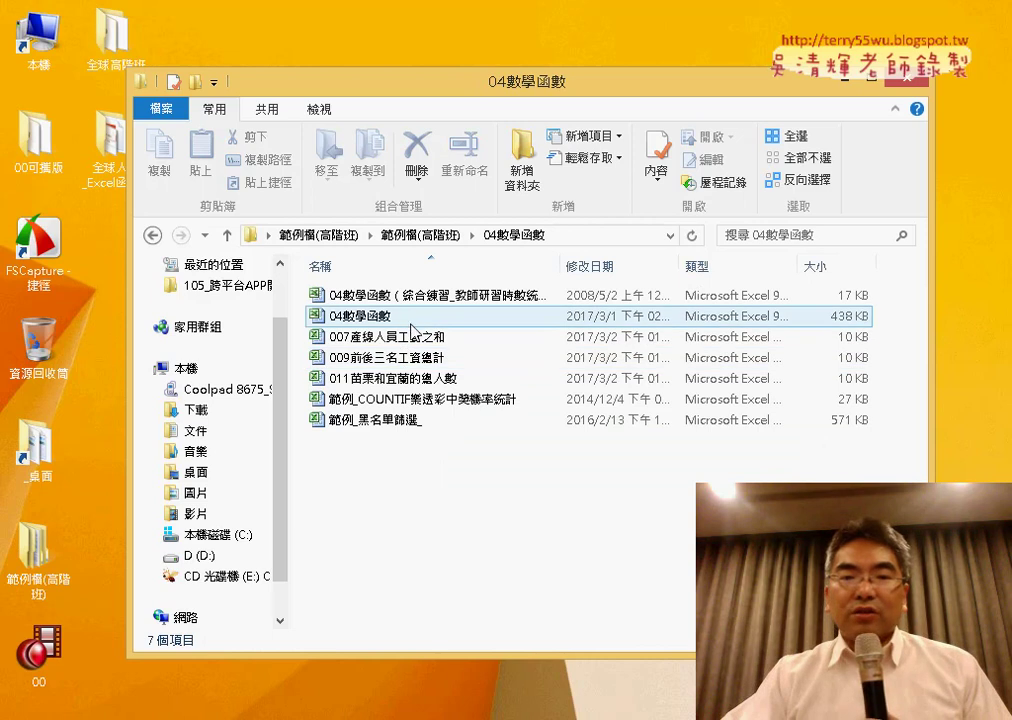
{"action": "double_click", "coordinate": [411, 318]}
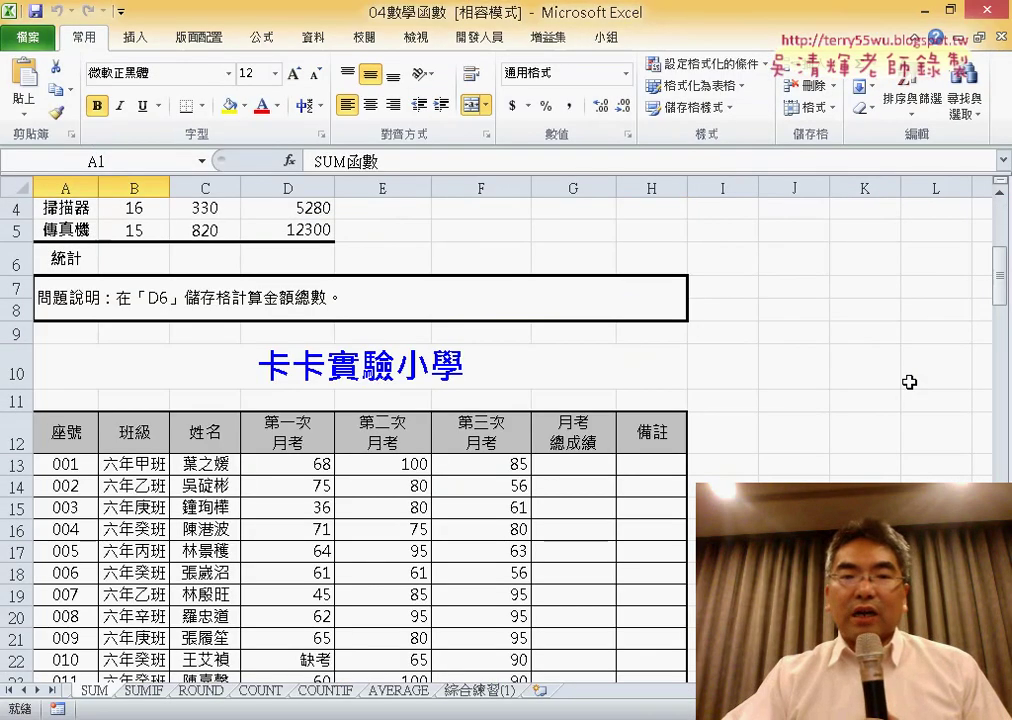
{"action": "scroll", "coordinate": [782, 375], "scroll_direction": "up", "scroll_amount": 1}
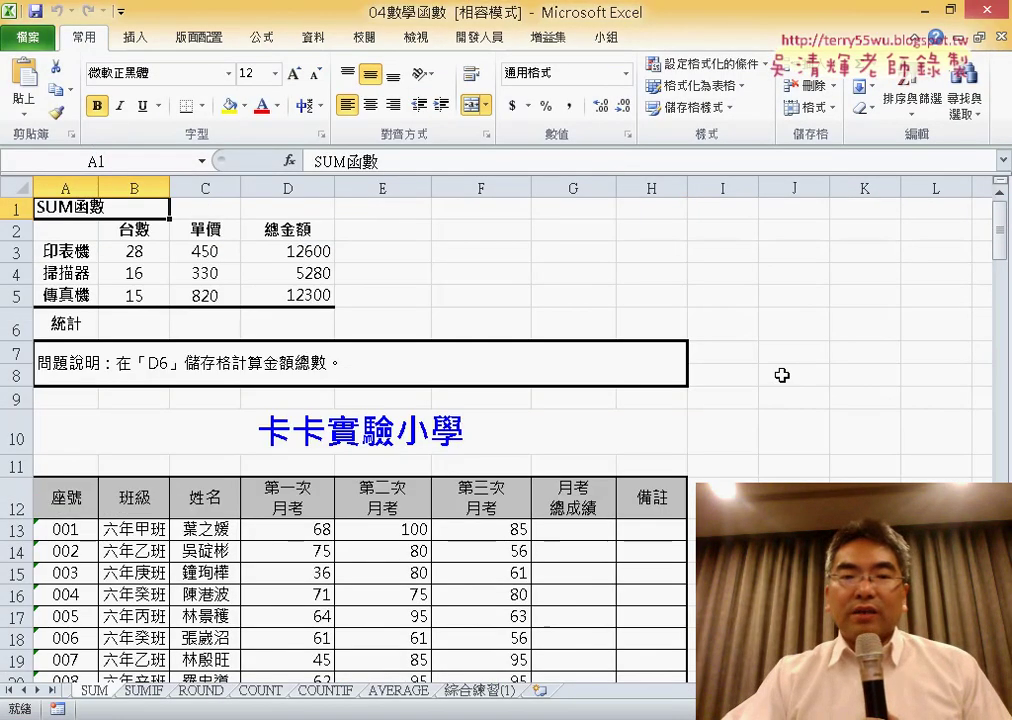
{"action": "scroll", "coordinate": [782, 375], "scroll_direction": "down", "scroll_amount": 3}
{"action": "scroll", "coordinate": [782, 375], "scroll_direction": "down", "scroll_amount": 1}
{"action": "scroll", "coordinate": [782, 375], "scroll_direction": "up", "scroll_amount": 1}
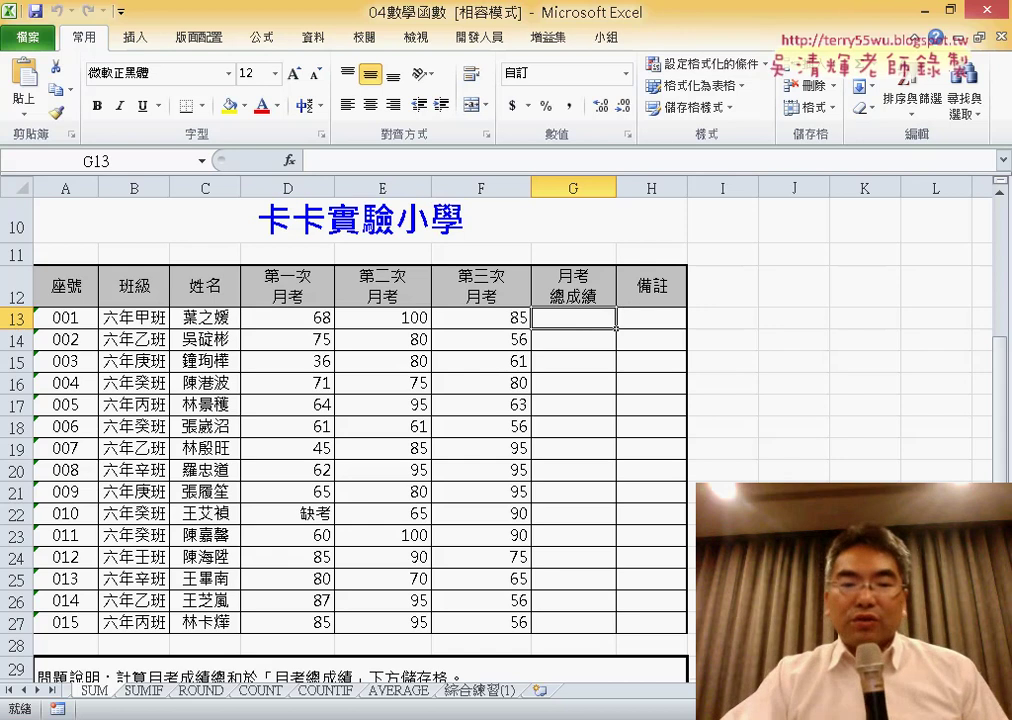
{"action": "key", "text": "alt+Tab"}
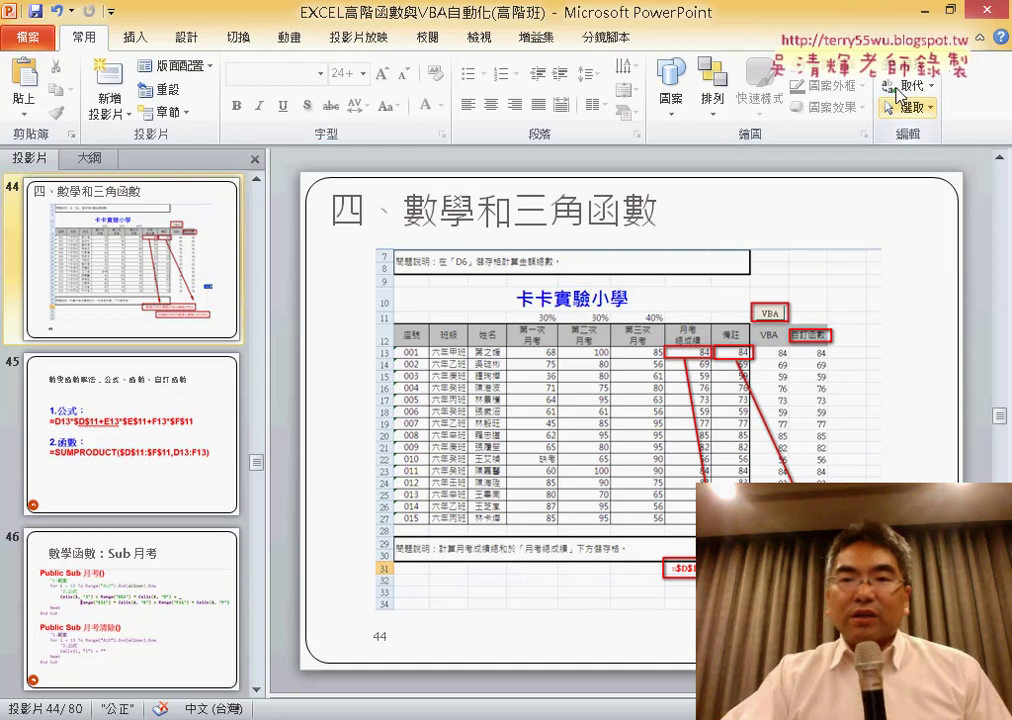
{"action": "key", "text": "alt+Tab"}
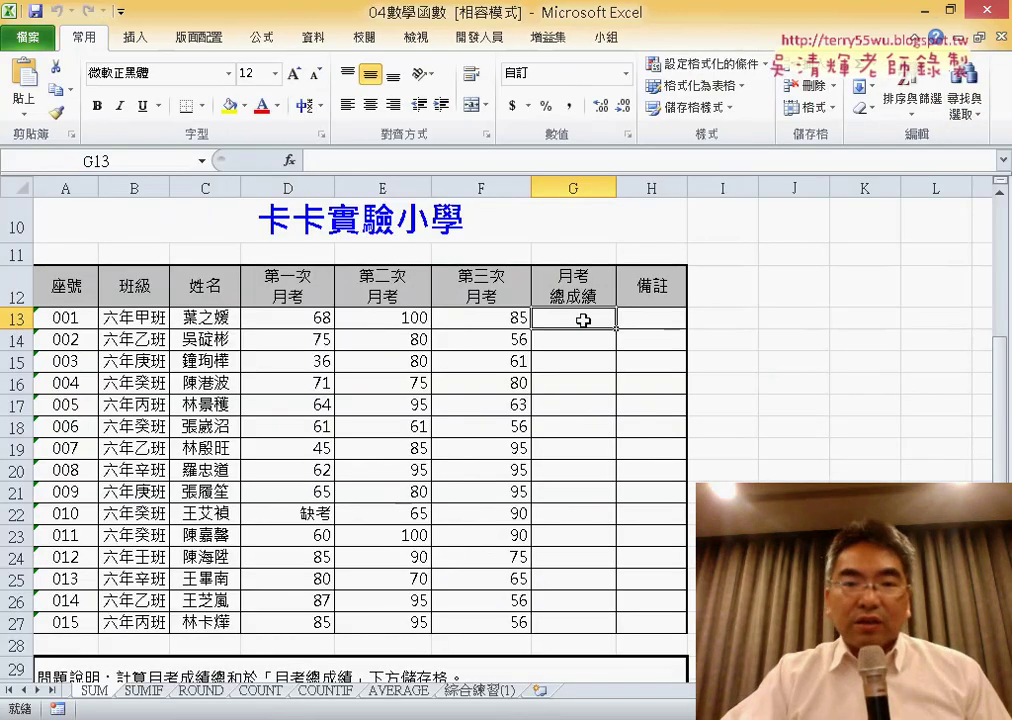
- Enter weights 30% in D11 and E11 (copied) and 40% in F11, then select G13
{"action": "left_click", "coordinate": [291, 254]}
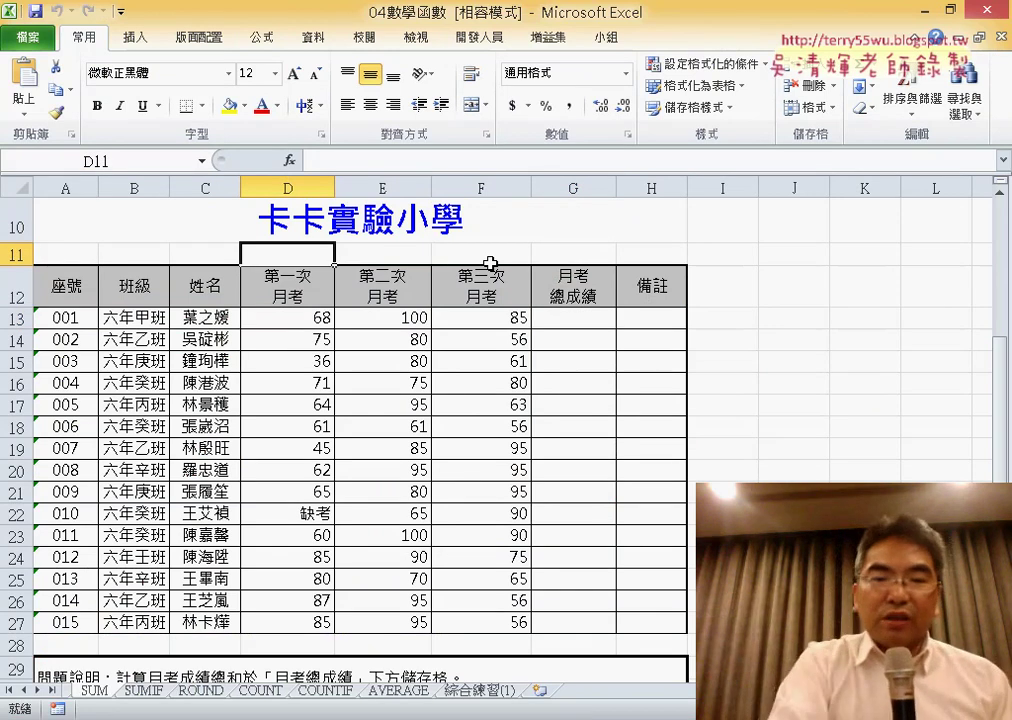
{"action": "type", "text": "30"}
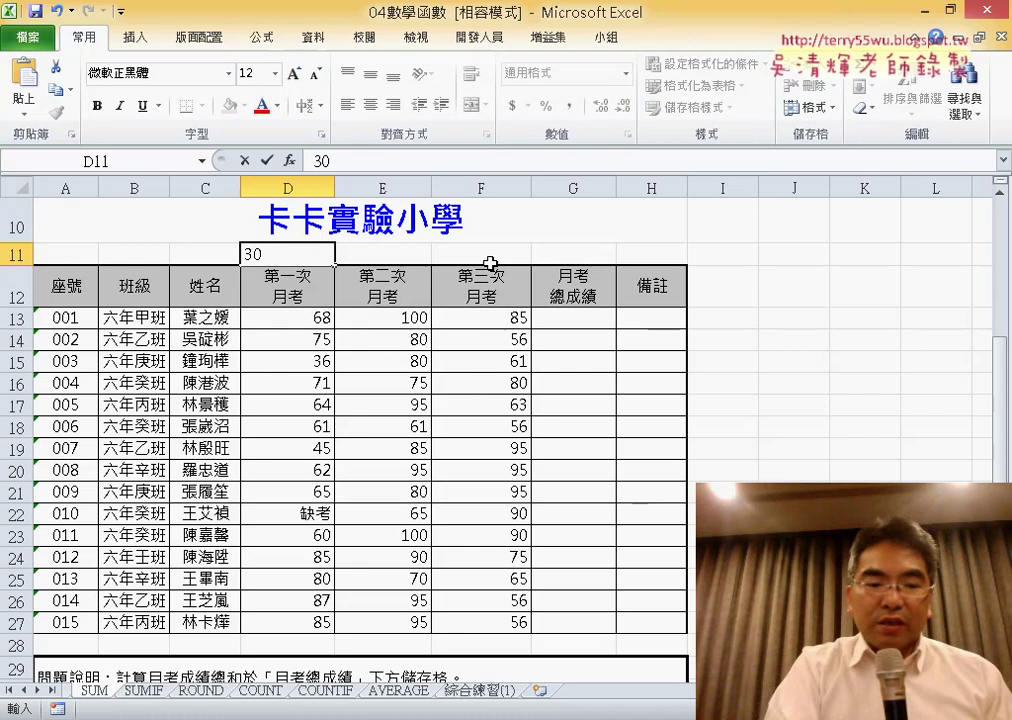
{"action": "type", "text": "%"}
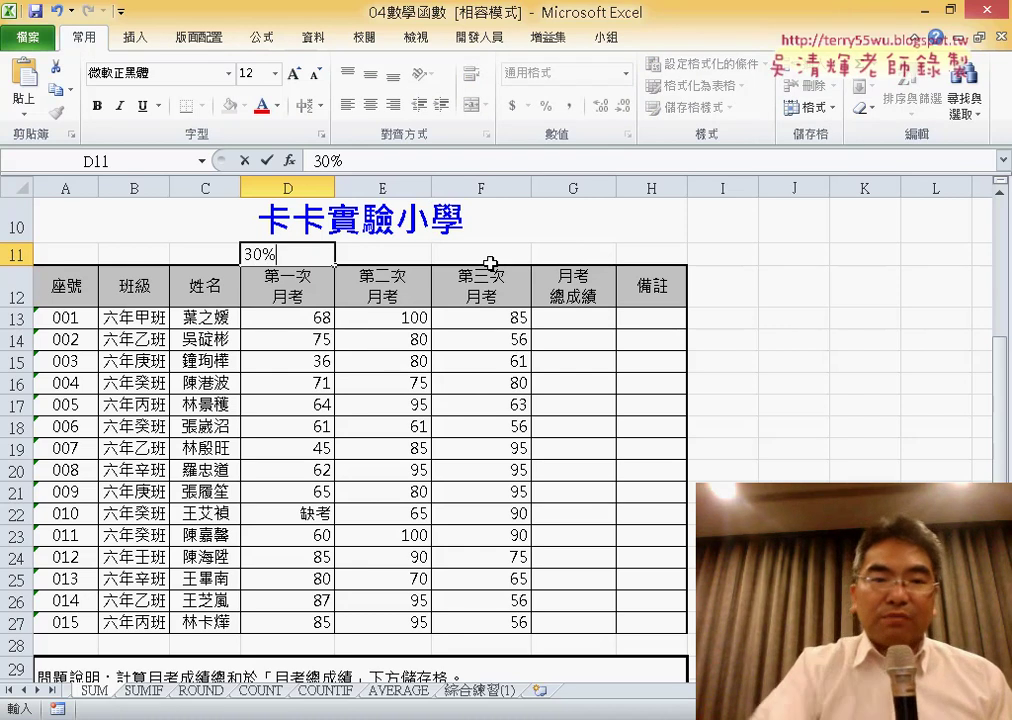
{"action": "left_click", "coordinate": [389, 254]}
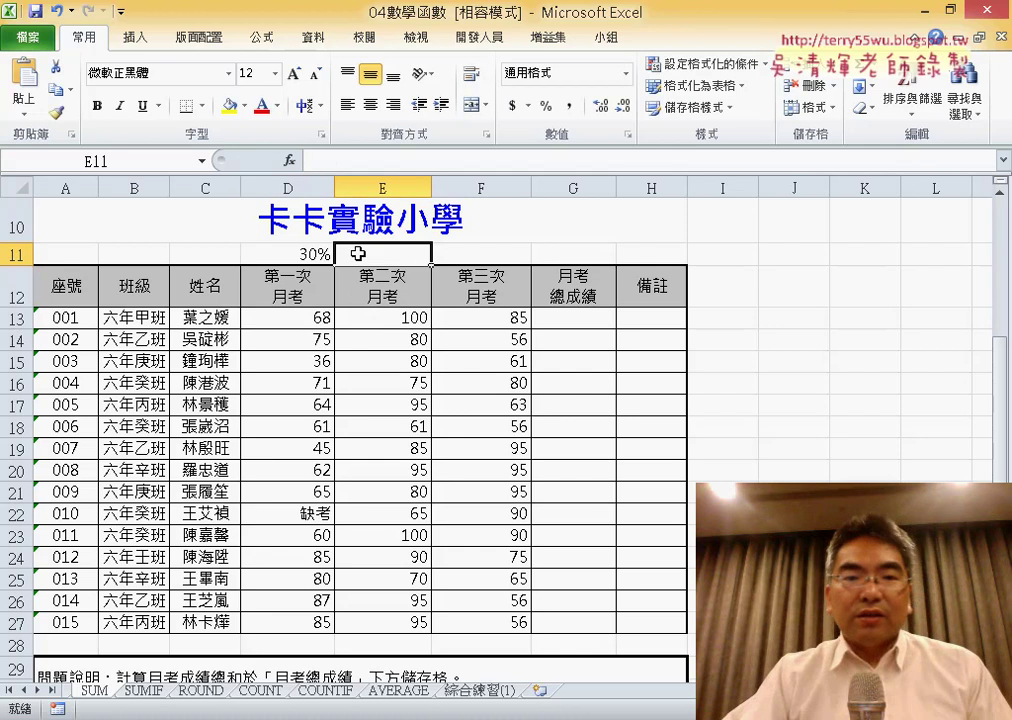
{"action": "left_click", "coordinate": [303, 254]}
{"action": "key", "text": "ctrl+c"}
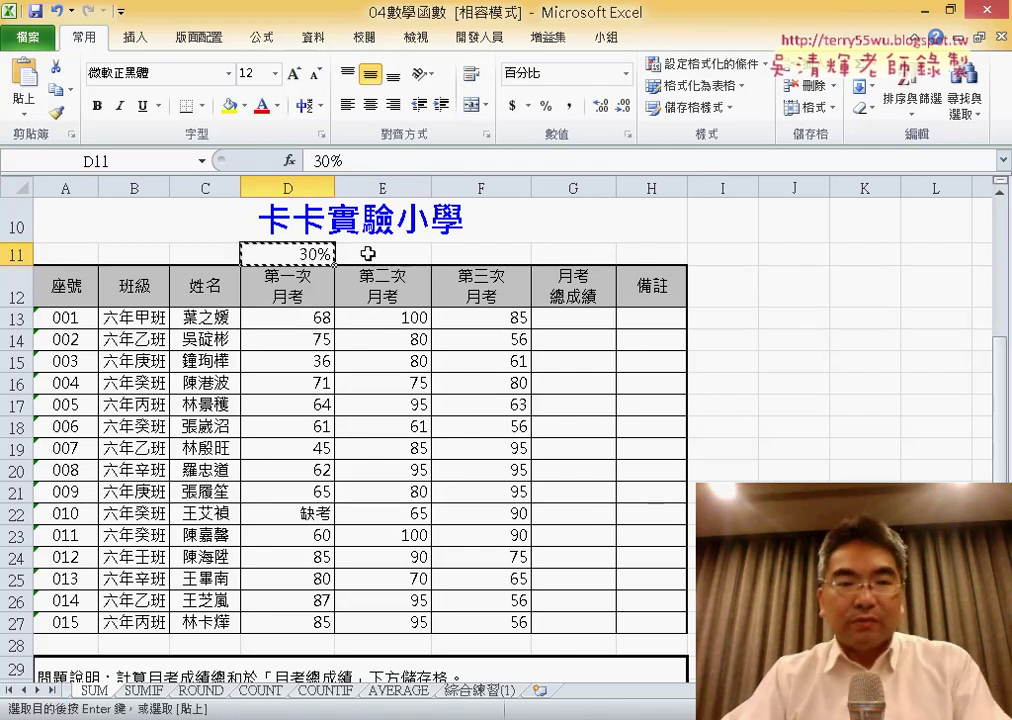
{"action": "left_click", "coordinate": [400, 254]}
{"action": "key", "text": "ctrl+v"}
{"action": "left_click", "coordinate": [505, 255]}
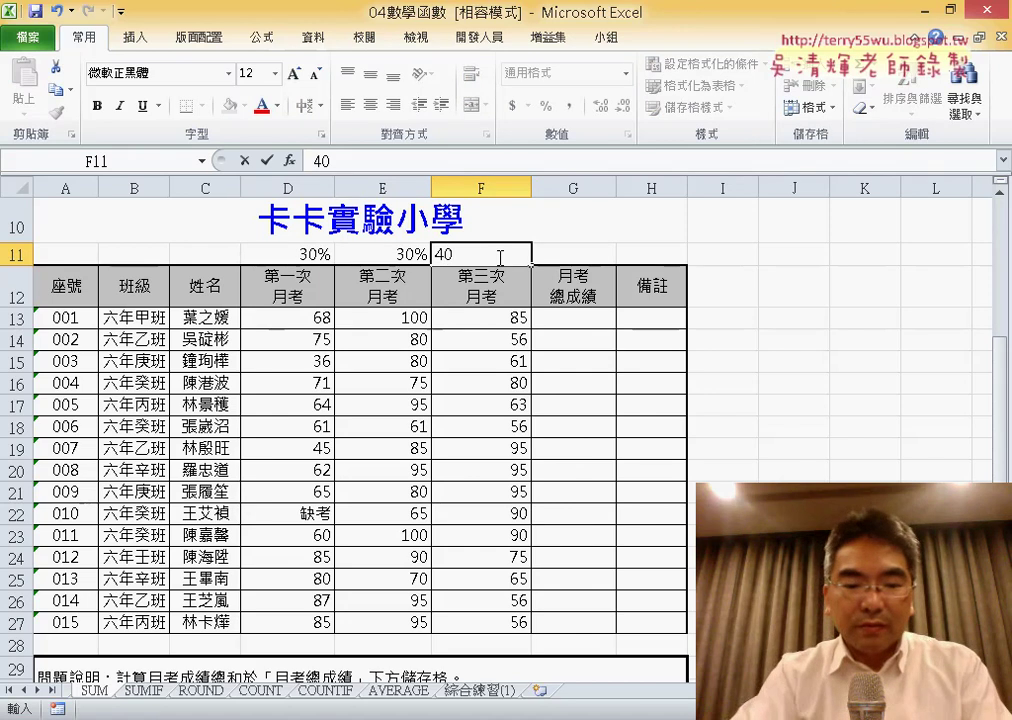
{"action": "left_click", "coordinate": [599, 318]}
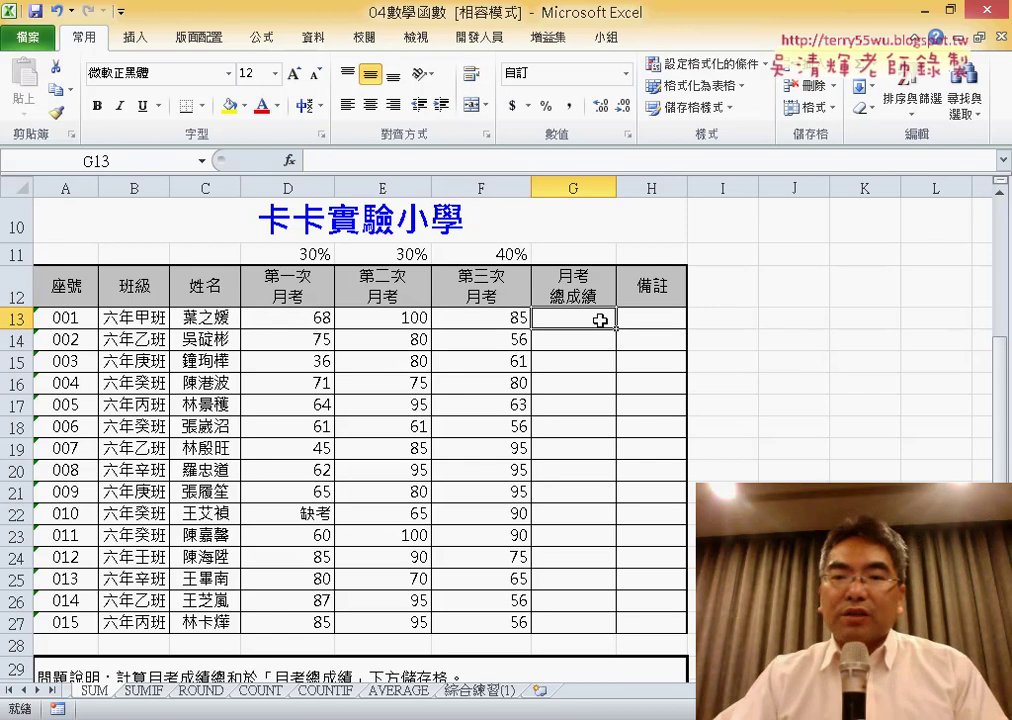
- In G13 begin the weighted-total formula =D13*D11+E13*E11
{"action": "left_click", "coordinate": [385, 162]}
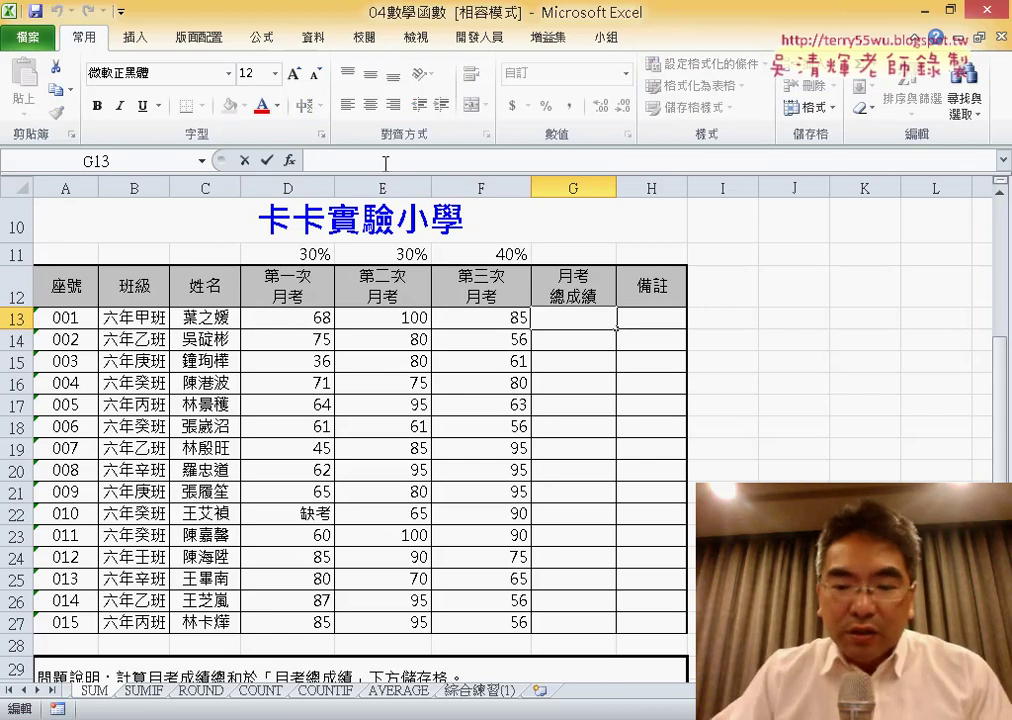
{"action": "type", "text": "="}
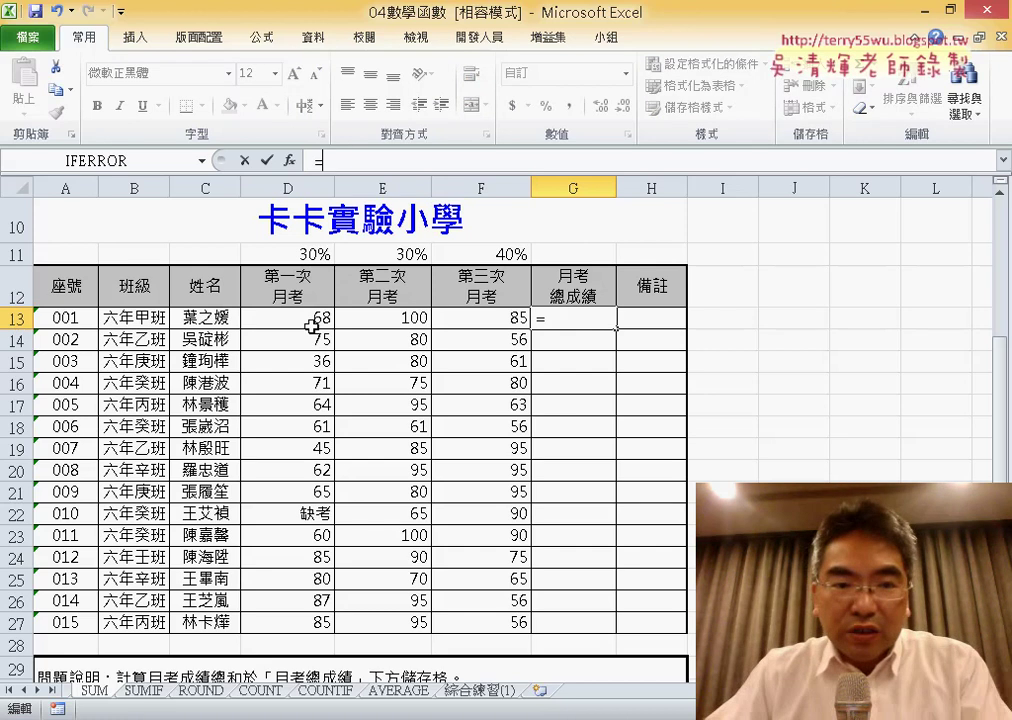
{"action": "left_click", "coordinate": [312, 322]}
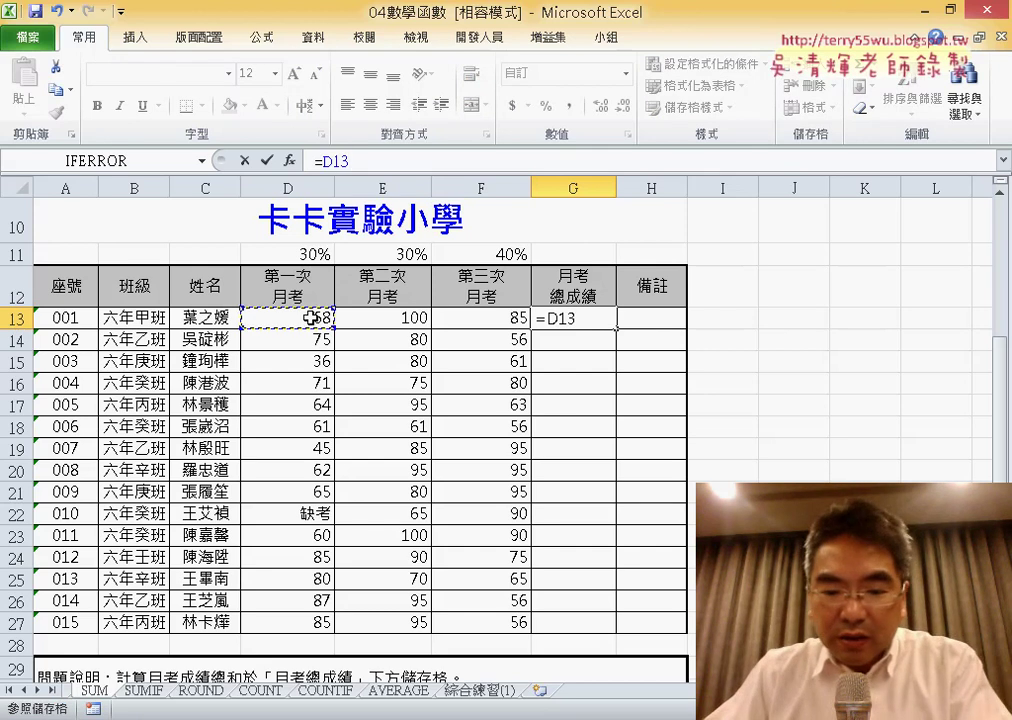
{"action": "type", "text": "*"}
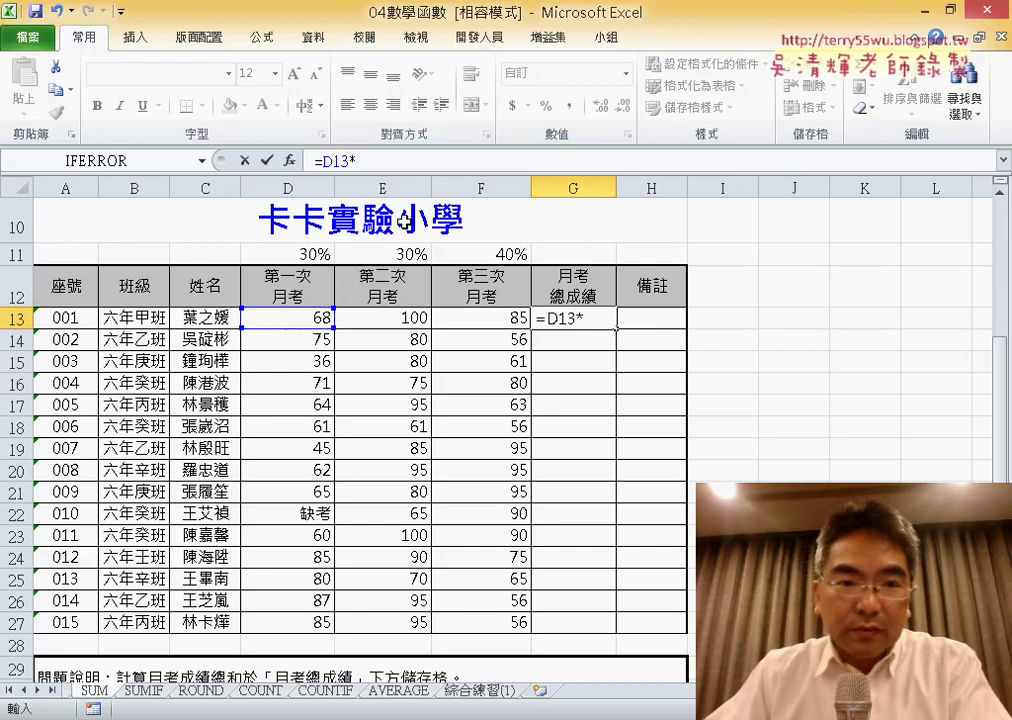
{"action": "left_click", "coordinate": [307, 259]}
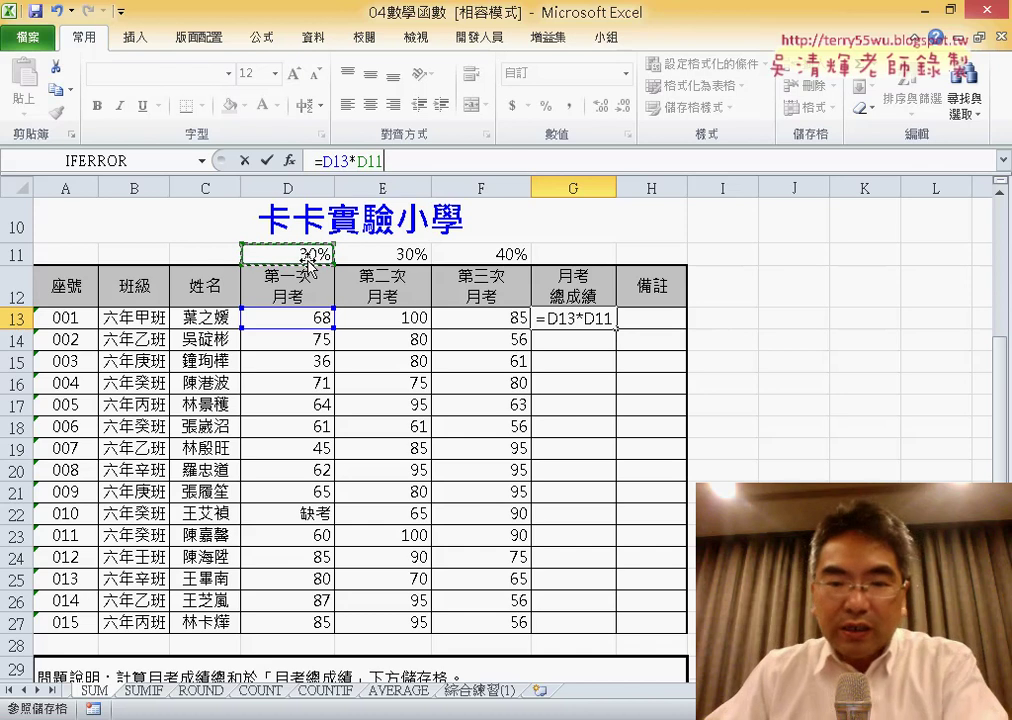
{"action": "type", "text": "+"}
{"action": "left_click", "coordinate": [378, 316]}
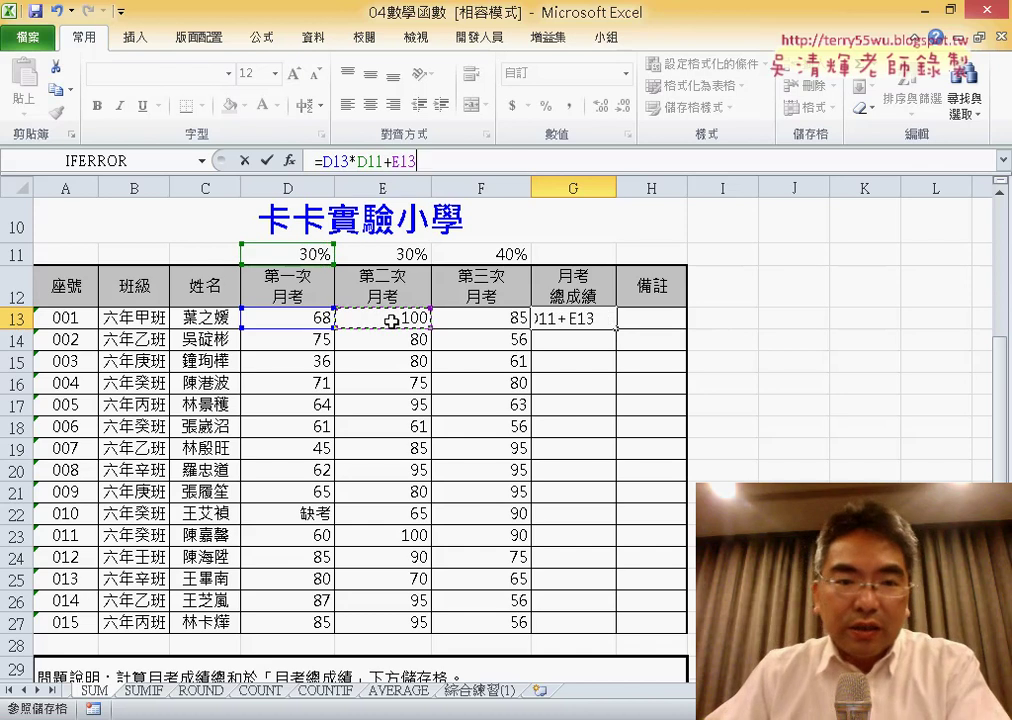
{"action": "type", "text": "*"}
{"action": "left_click", "coordinate": [409, 263]}
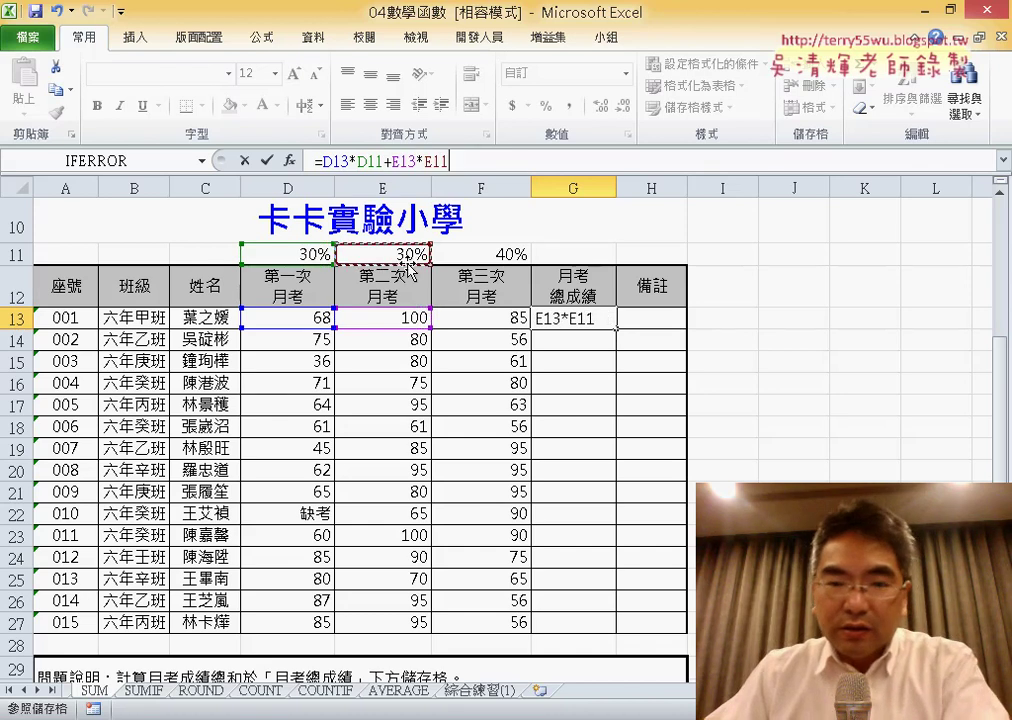
- Append +F13*F11 to the formula and place the cursor on the D11 reference
{"action": "type", "text": "+"}
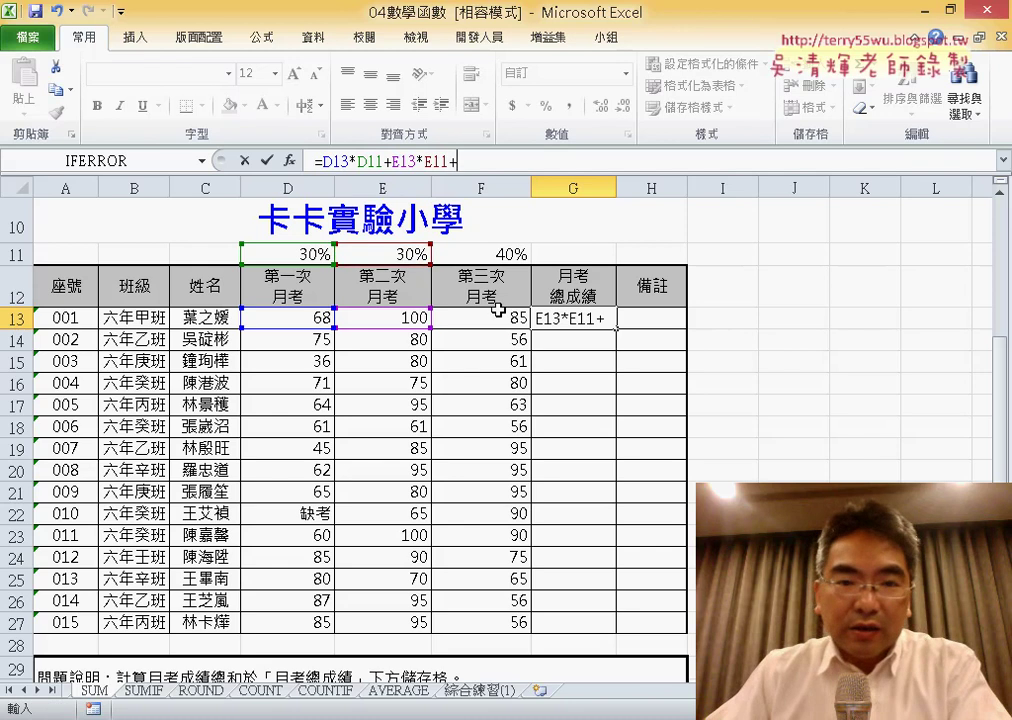
{"action": "left_click", "coordinate": [505, 318]}
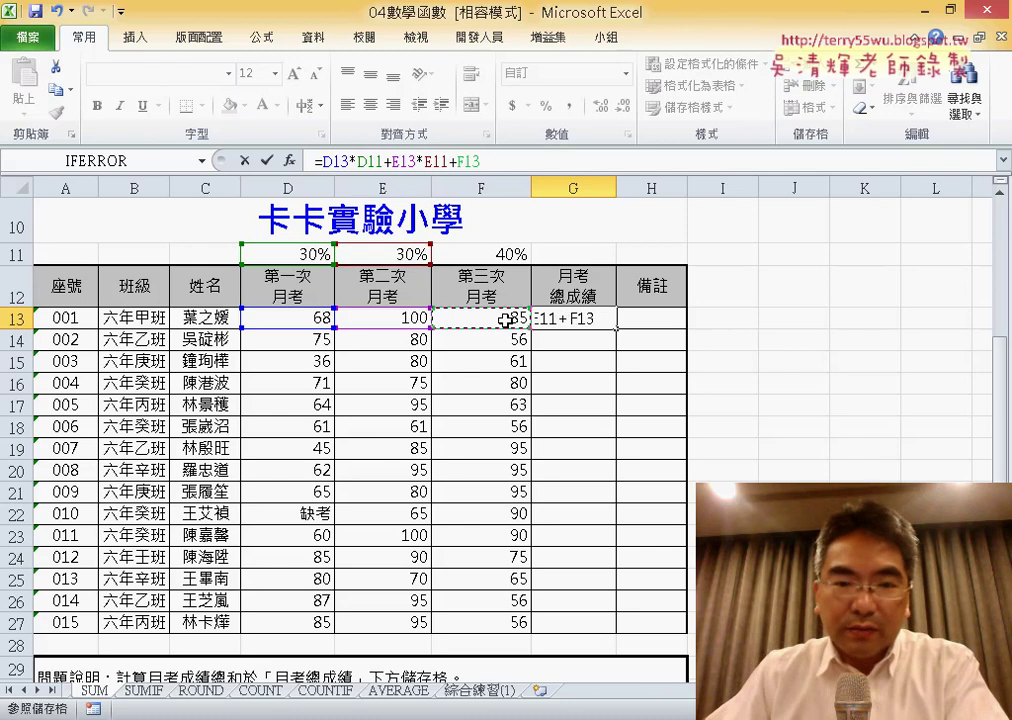
{"action": "type", "text": "*"}
{"action": "left_click", "coordinate": [485, 254]}
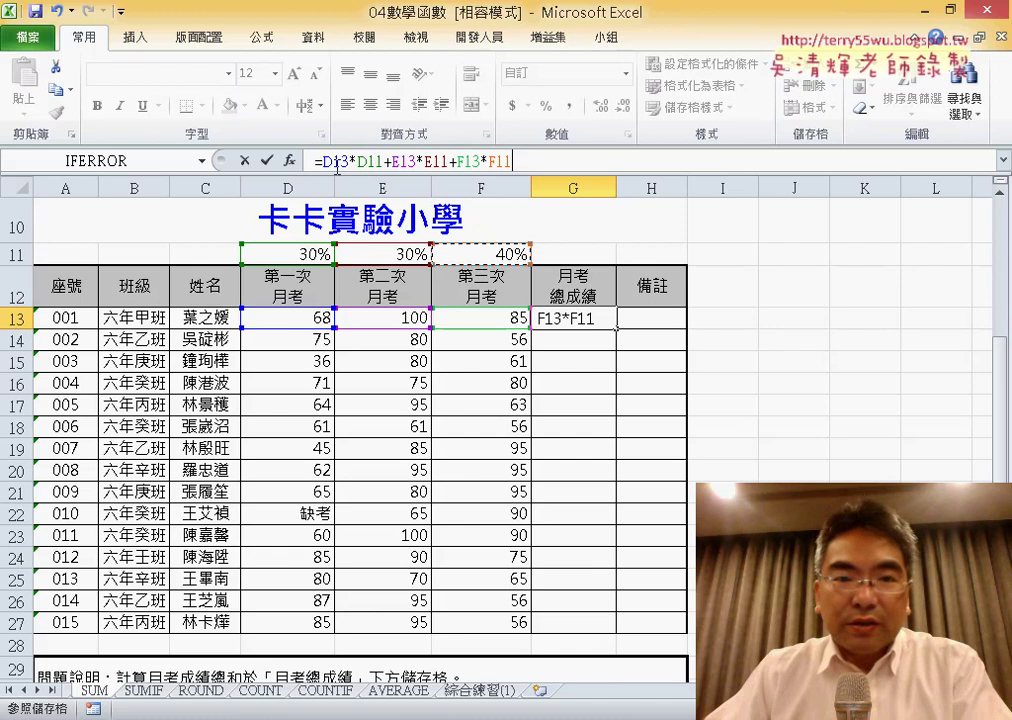
{"action": "left_click", "coordinate": [370, 161]}
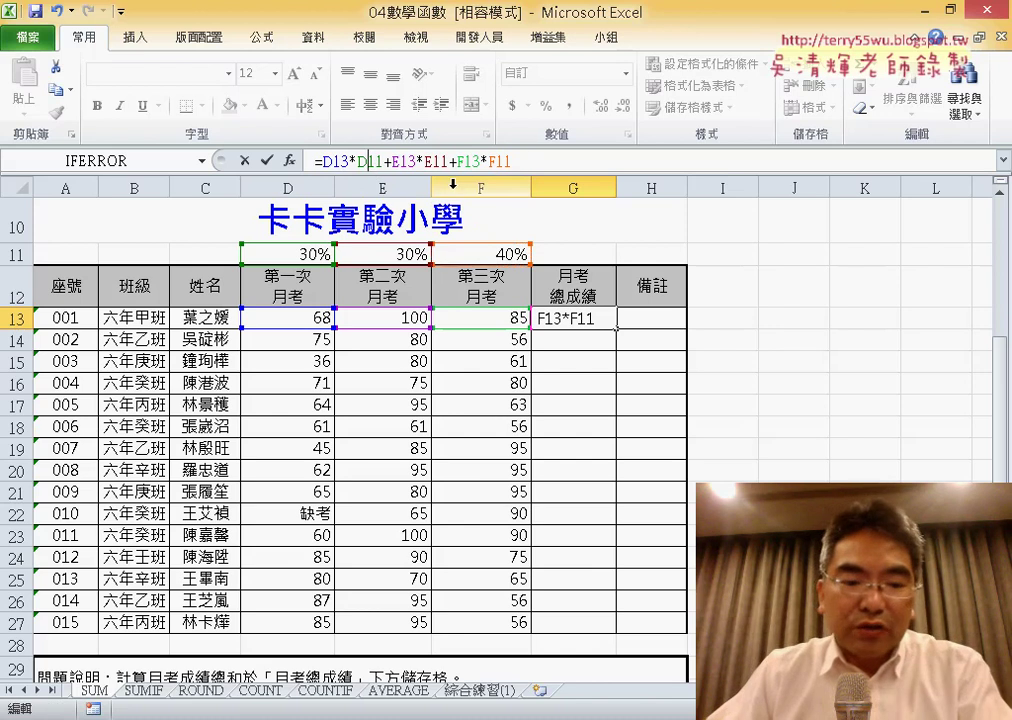
- Make the formula =D13*D$11+E13*E$11+F13*F$11, fill it down G13:G27, and select H13
{"action": "key", "text": "F4"}
{"action": "key", "text": "F4"}
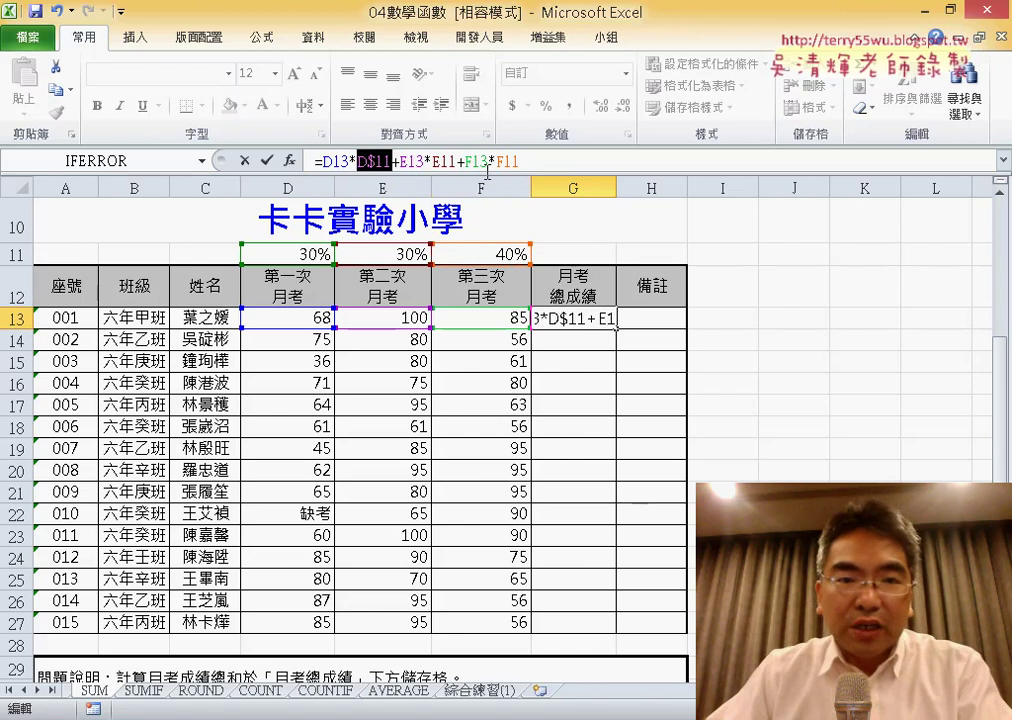
{"action": "left_click", "coordinate": [440, 161]}
{"action": "key", "text": "F4"}
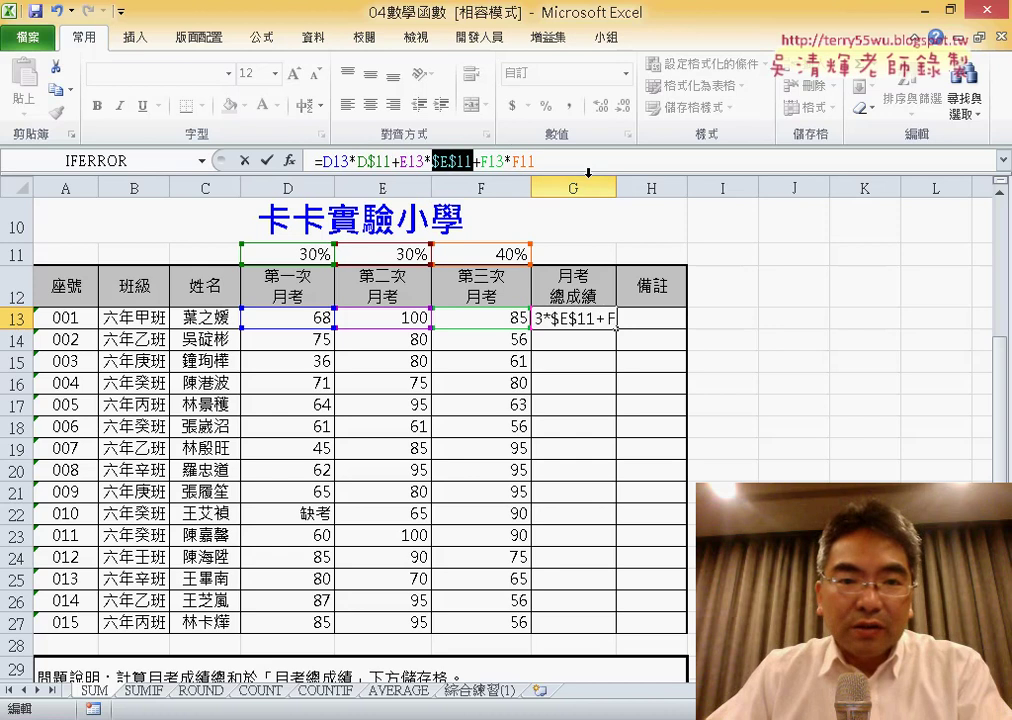
{"action": "key", "text": "F4"}
{"action": "left_click", "coordinate": [516, 161]}
{"action": "key", "text": "F4"}
{"action": "key", "text": "F4"}
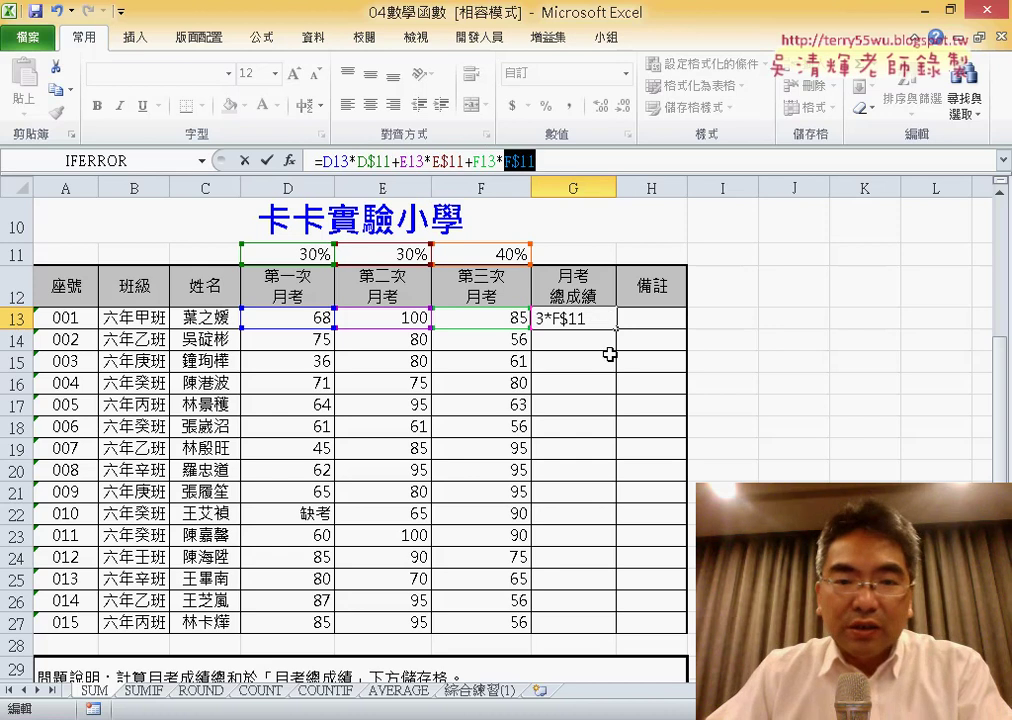
{"action": "left_click", "coordinate": [266, 160]}
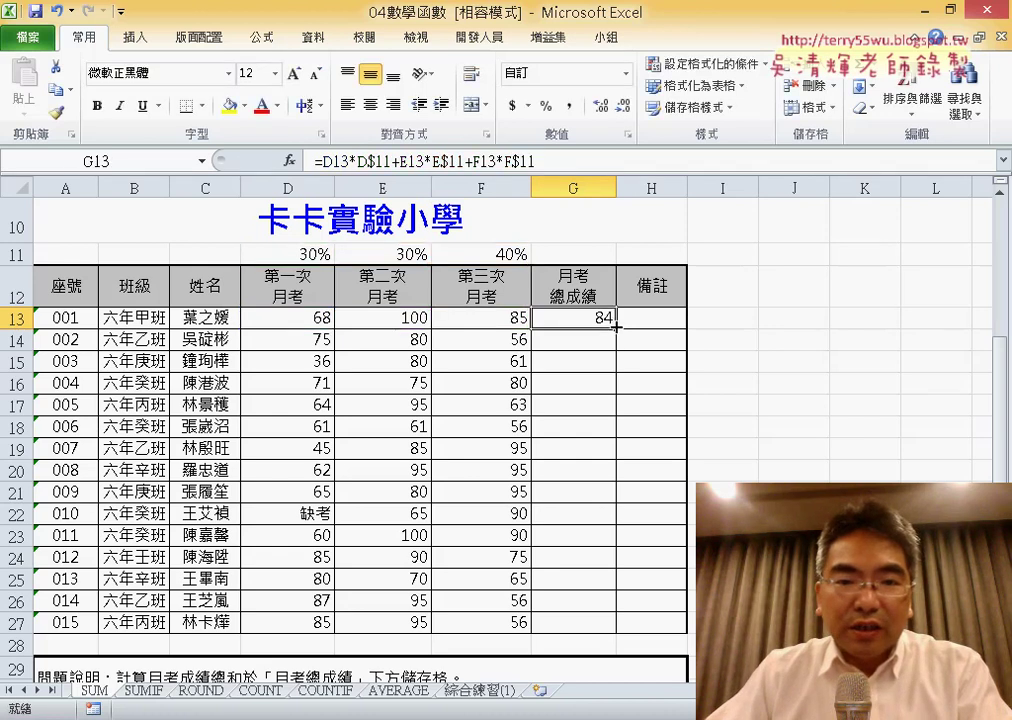
{"action": "double_click", "coordinate": [617, 328]}
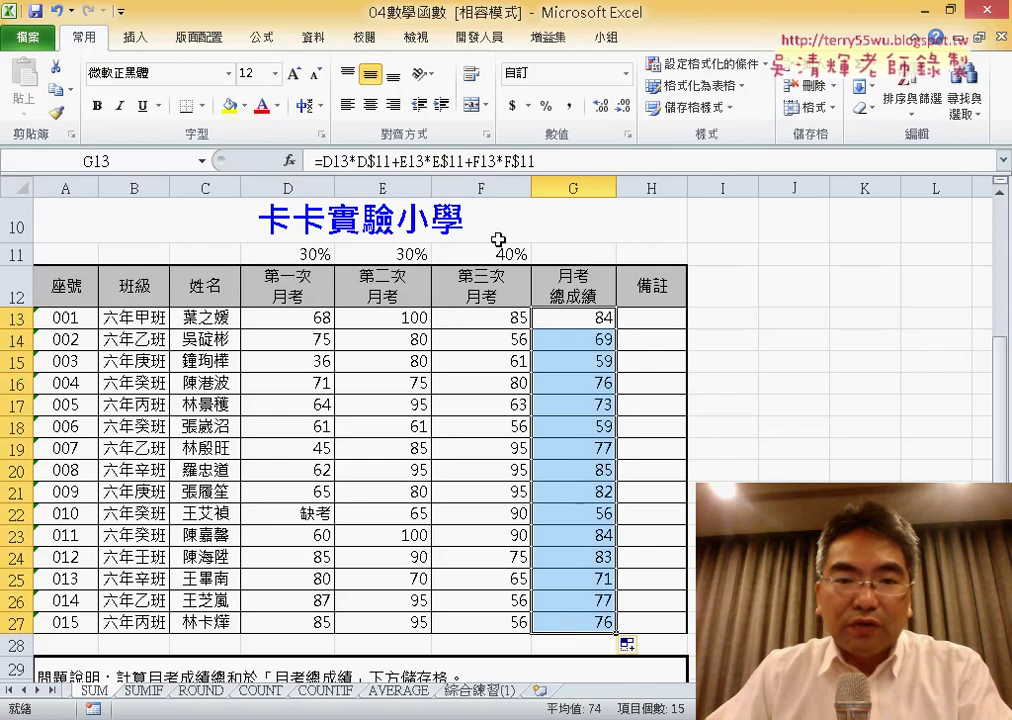
{"action": "left_click", "coordinate": [665, 320]}
- Insert SUMPRODUCT into H13 from the 數學與三角函數 function category
{"action": "left_click", "coordinate": [291, 161]}
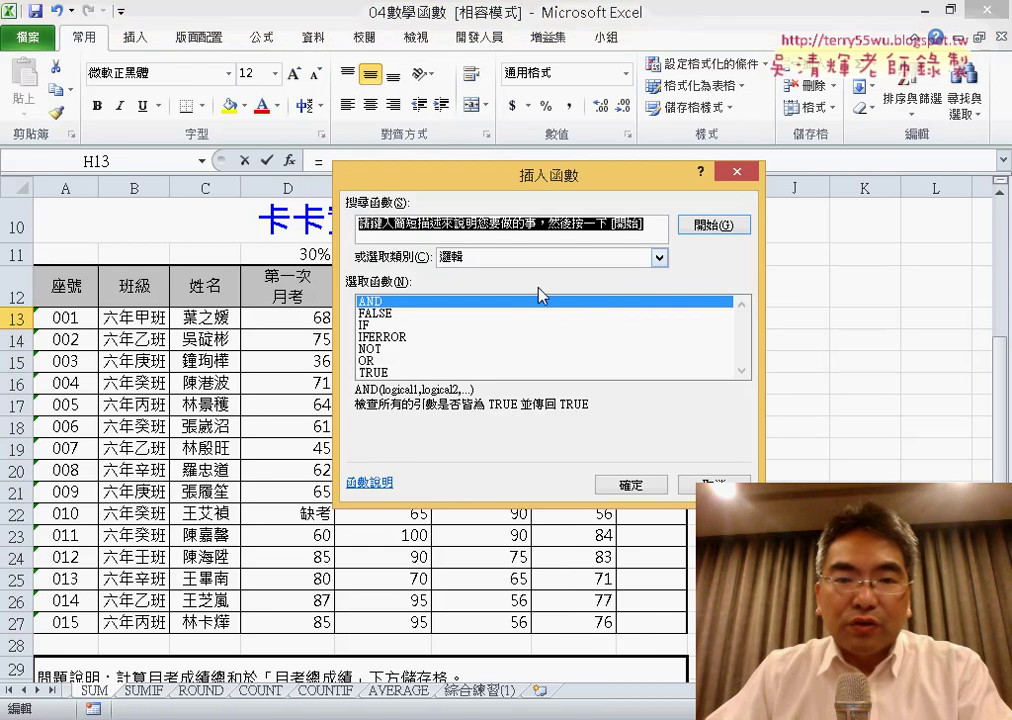
{"action": "left_click", "coordinate": [565, 262]}
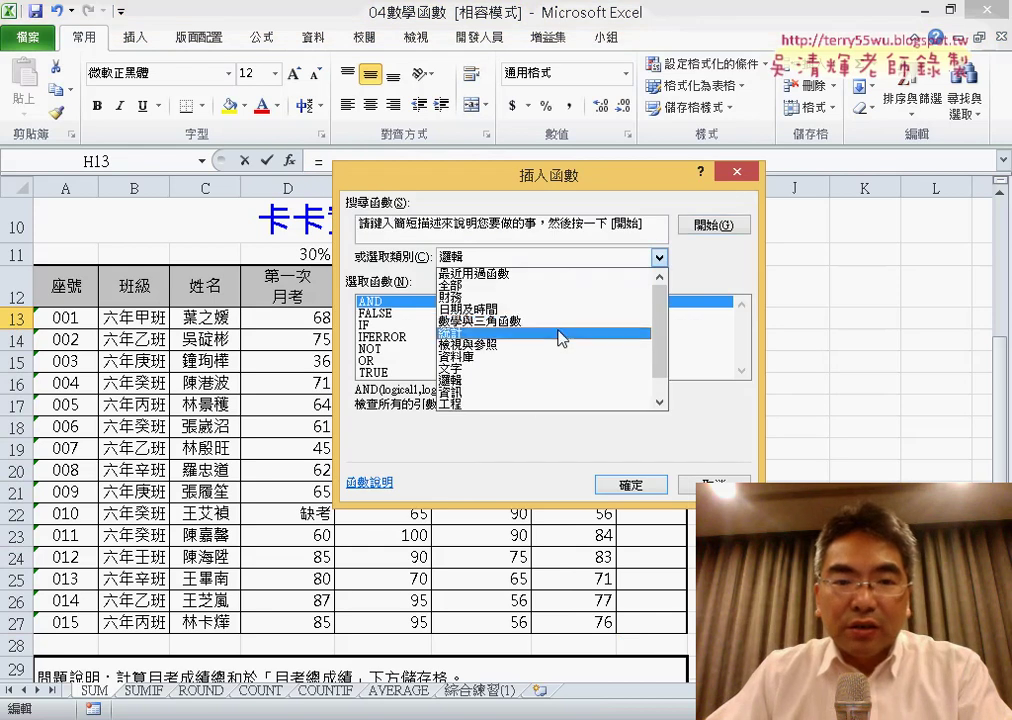
{"action": "left_click", "coordinate": [560, 330]}
{"action": "left_click_drag", "start_coordinate": [741, 321], "coordinate": [748, 356]}
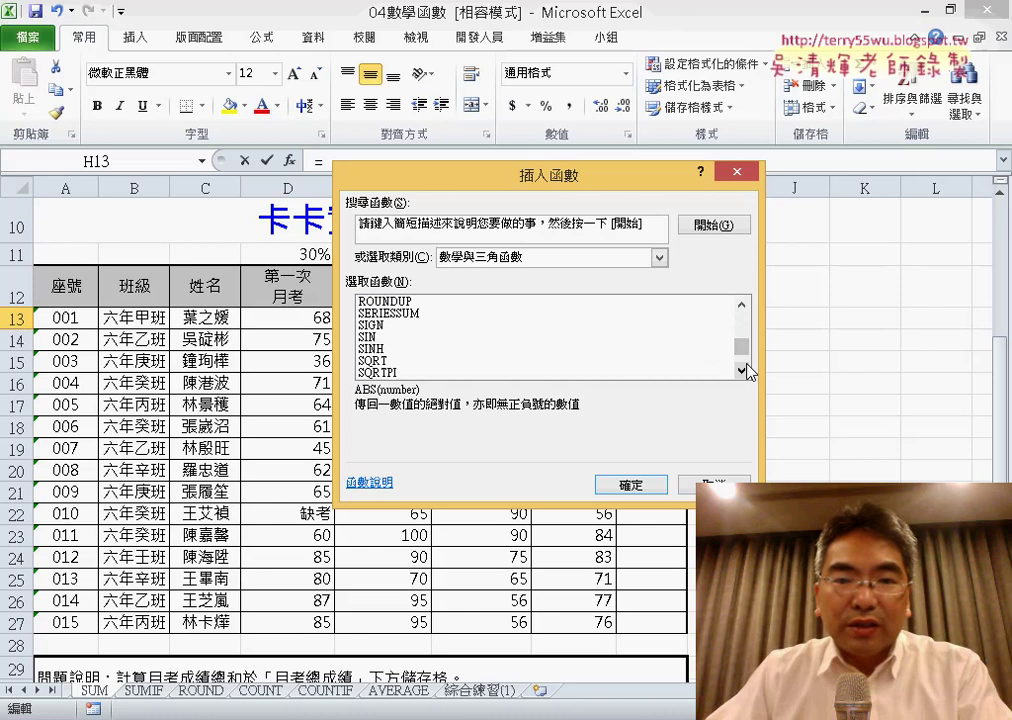
{"action": "left_click", "coordinate": [741, 370]}
{"action": "left_click", "coordinate": [741, 370]}
{"action": "left_click", "coordinate": [741, 370]}
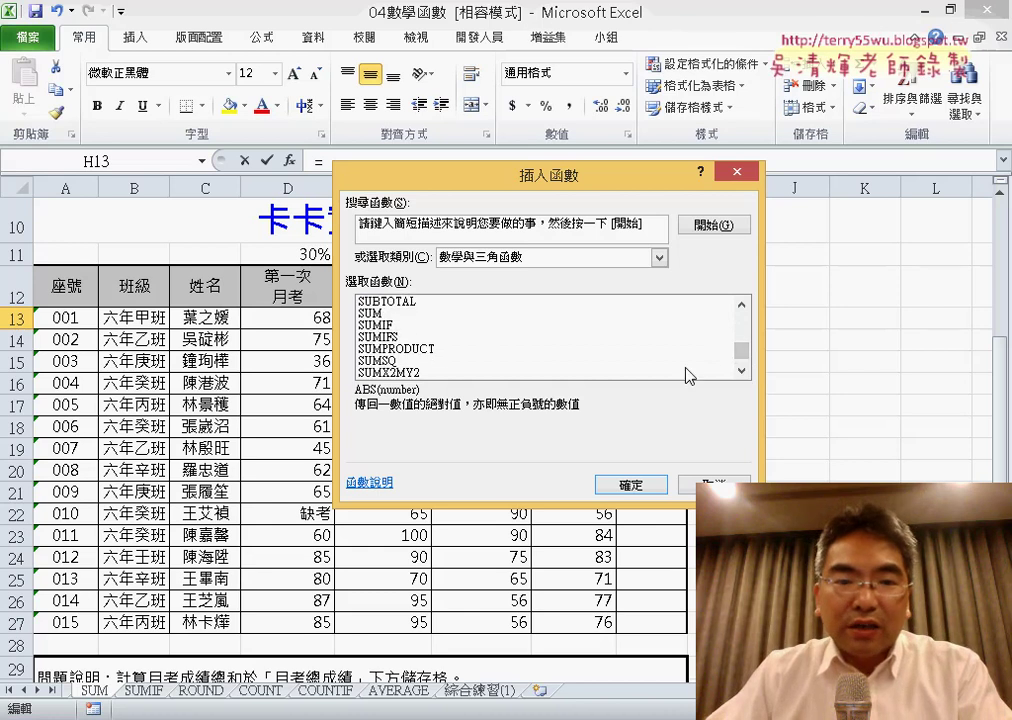
{"action": "double_click", "coordinate": [396, 349]}
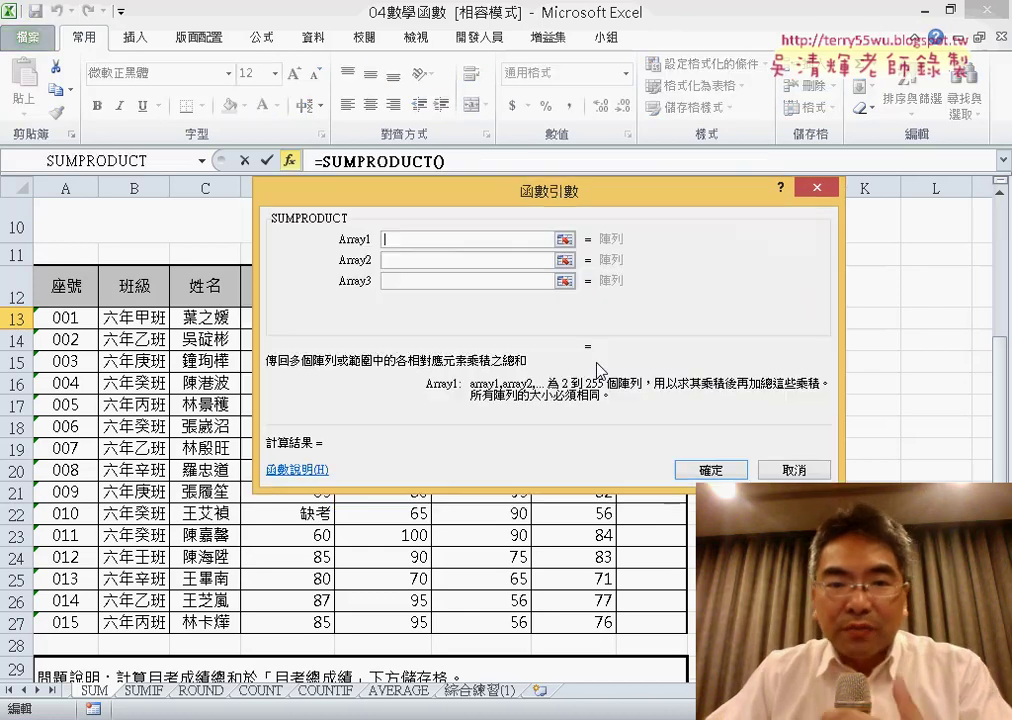
- Set the SUMPRODUCT arguments to Array1 D$11:F$11 and Array2 D13:F13
{"action": "mouse_move", "coordinate": [500, 192]}
{"action": "left_mouse_down"}
{"action": "mouse_move", "coordinate": [526, 280]}
{"action": "mouse_move", "coordinate": [730, 285]}
{"action": "left_mouse_up"}
{"action": "left_click", "coordinate": [323, 254]}
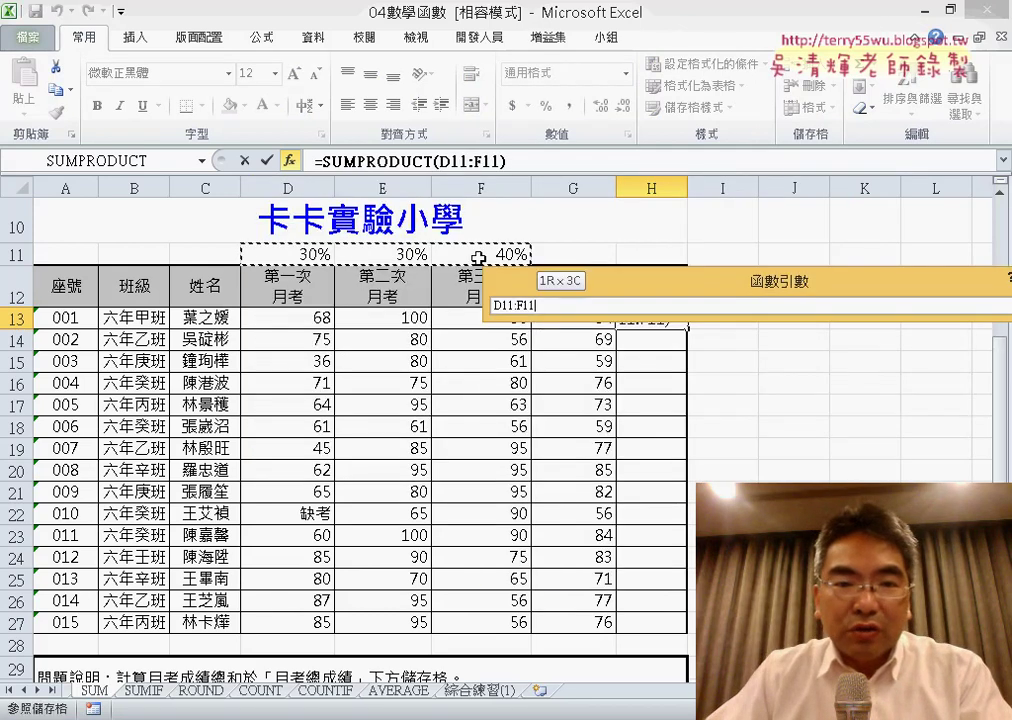
{"action": "left_click_drag", "start_coordinate": [351, 261], "coordinate": [474, 255]}
{"action": "left_click", "coordinate": [697, 350]}
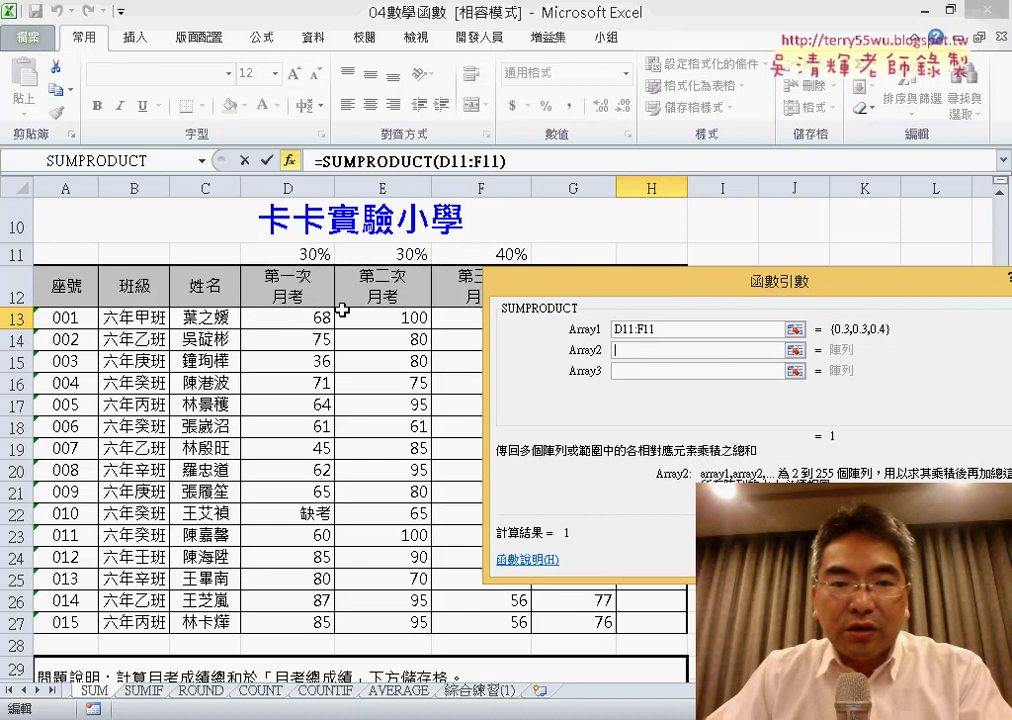
{"action": "left_click_drag", "start_coordinate": [300, 317], "coordinate": [463, 322]}
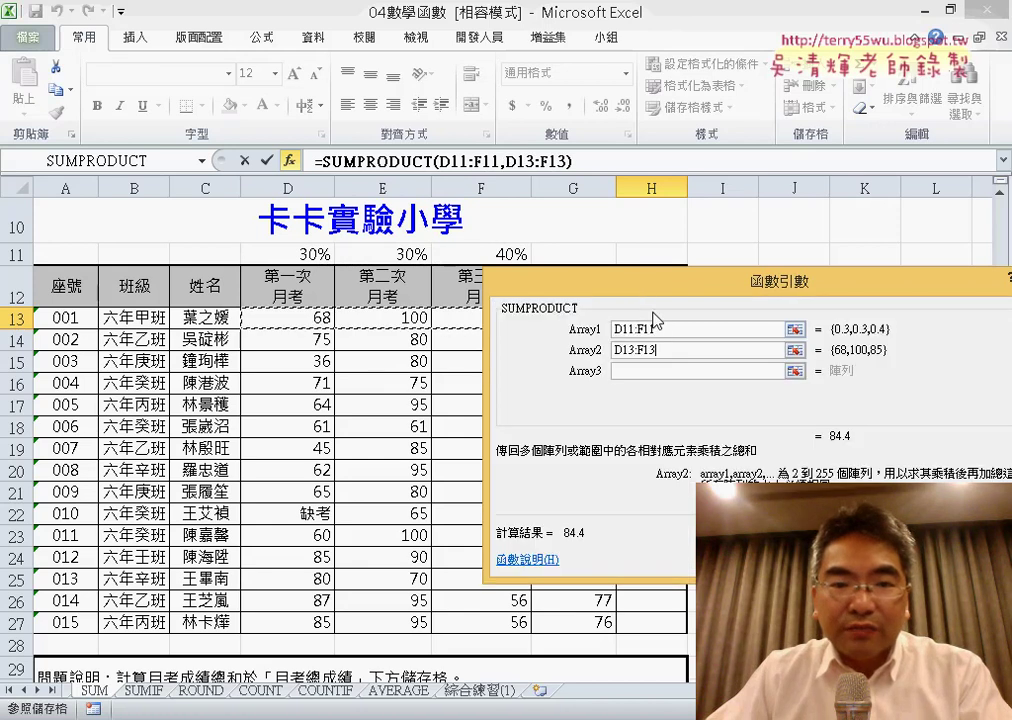
{"action": "left_click_drag", "start_coordinate": [633, 285], "coordinate": [275, 333]}
{"action": "double_click", "coordinate": [337, 373]}
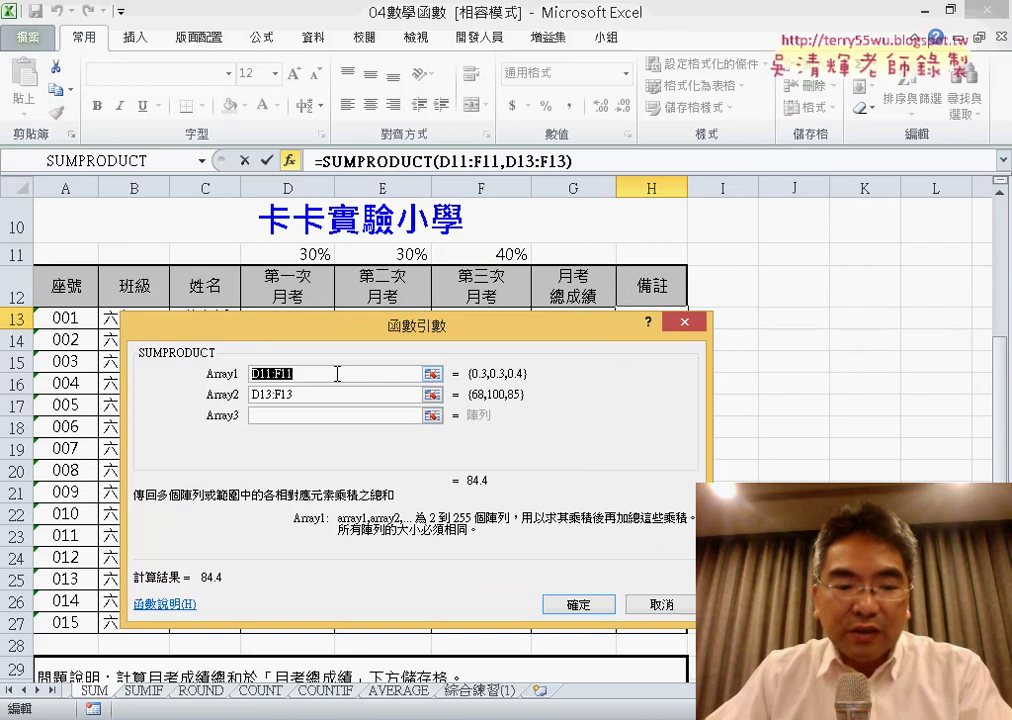
{"action": "key", "text": "F4"}
{"action": "key", "text": "F4"}
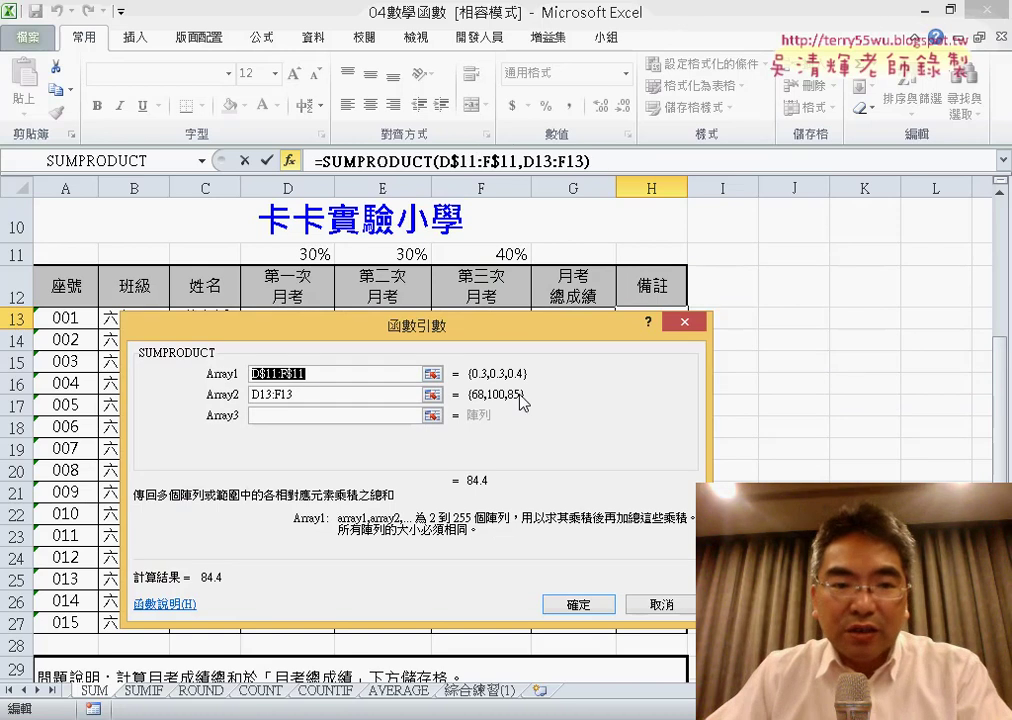
- Confirm the formula in H13, show it without decimals, and fill it down to H27
{"action": "left_click", "coordinate": [579, 605]}
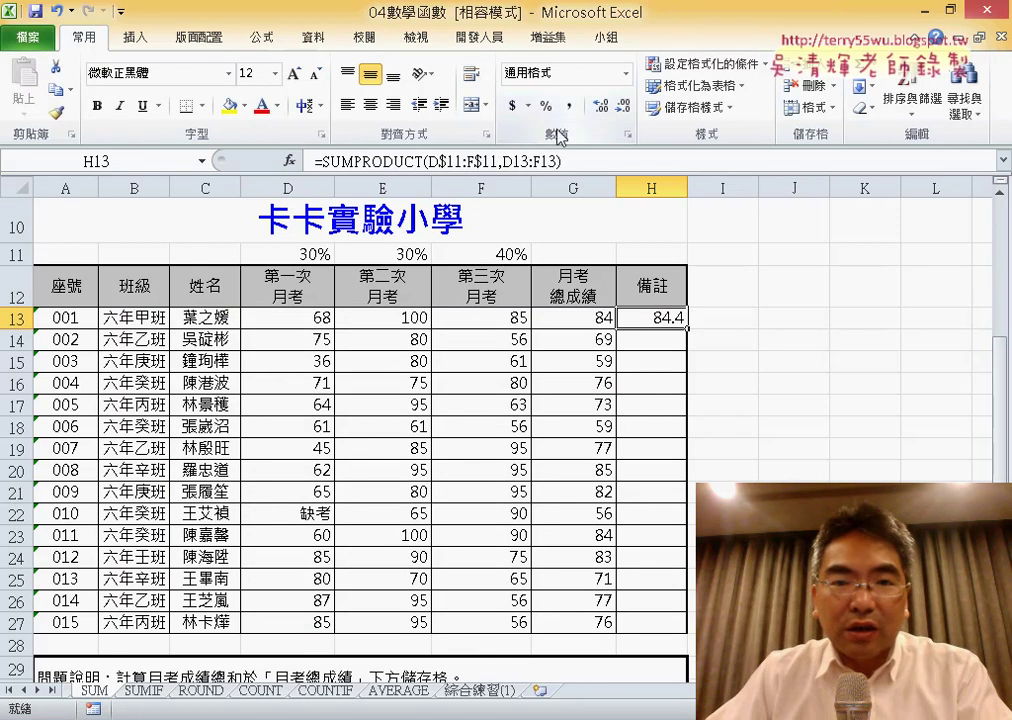
{"action": "left_click", "coordinate": [623, 107]}
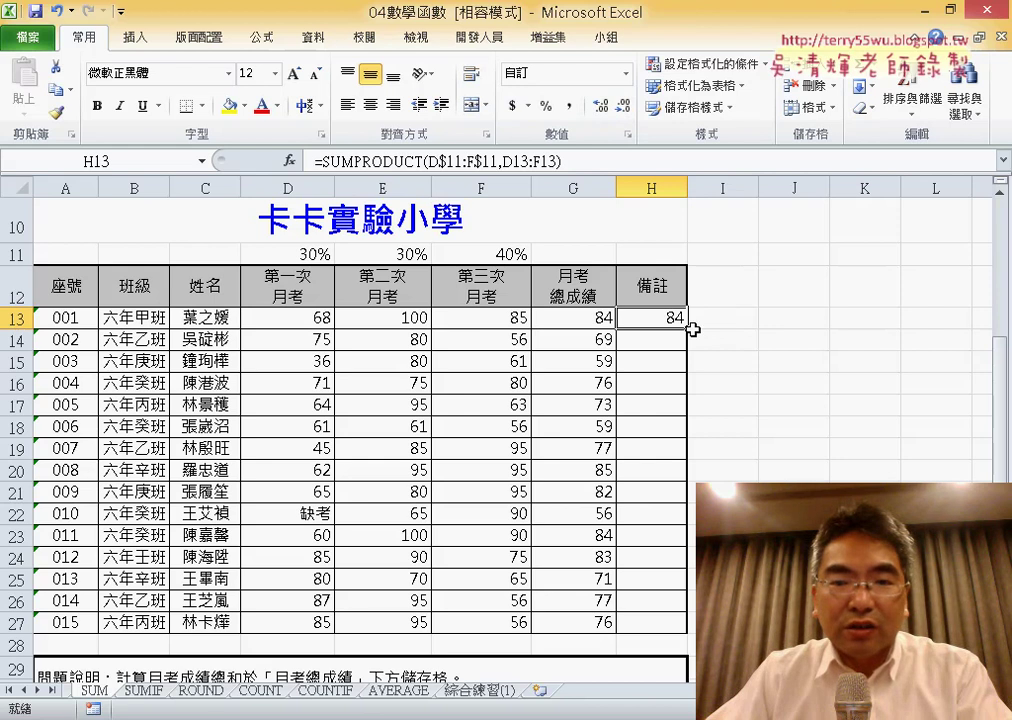
{"action": "left_click_drag", "start_coordinate": [692, 329], "coordinate": [690, 627]}
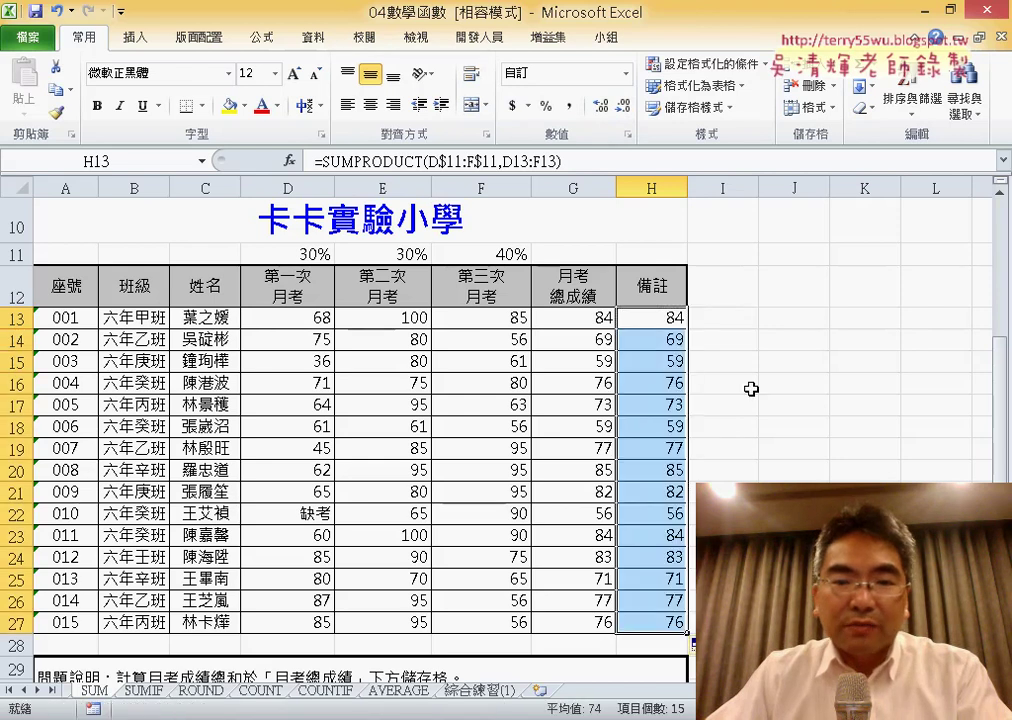
{"action": "left_click", "coordinate": [727, 291]}
- Enter the header 'VBA' in I12 and check the student rows 13 to 27
{"action": "type", "text": "V"}
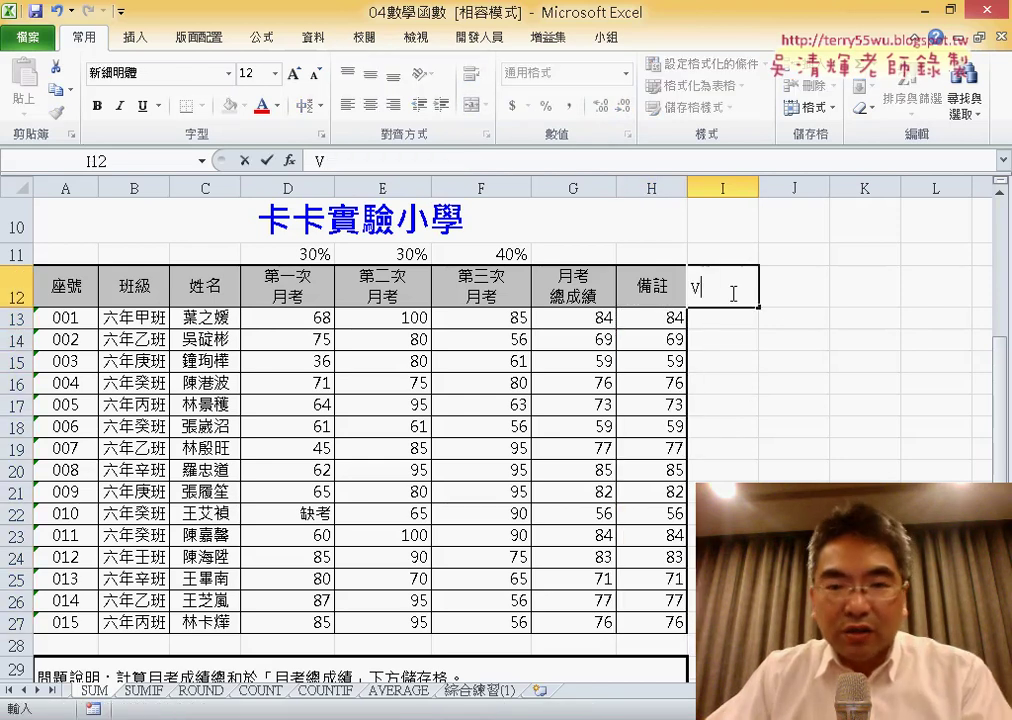
{"action": "type", "text": "BA"}
{"action": "left_click", "coordinate": [793, 513]}
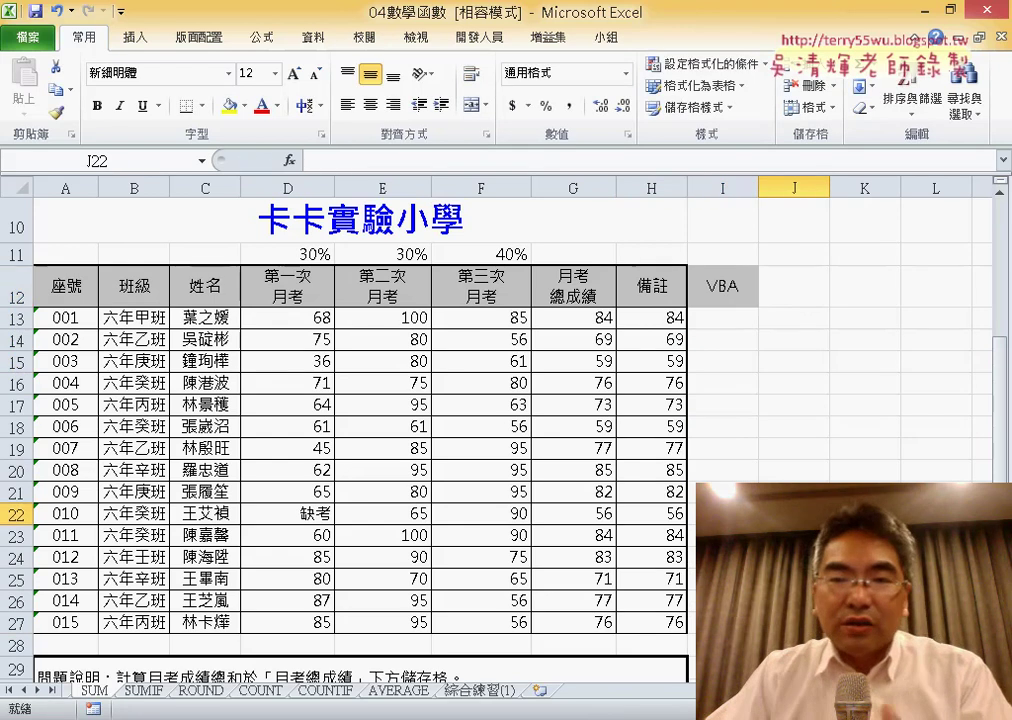
{"action": "left_click", "coordinate": [743, 323]}
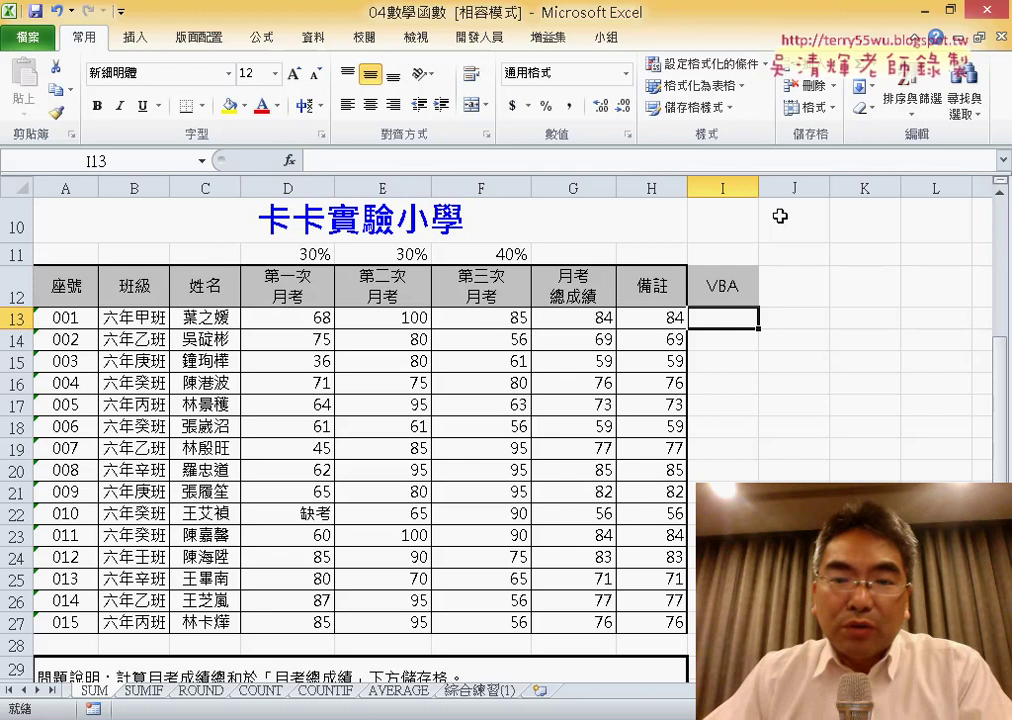
{"action": "left_click", "coordinate": [16, 318]}
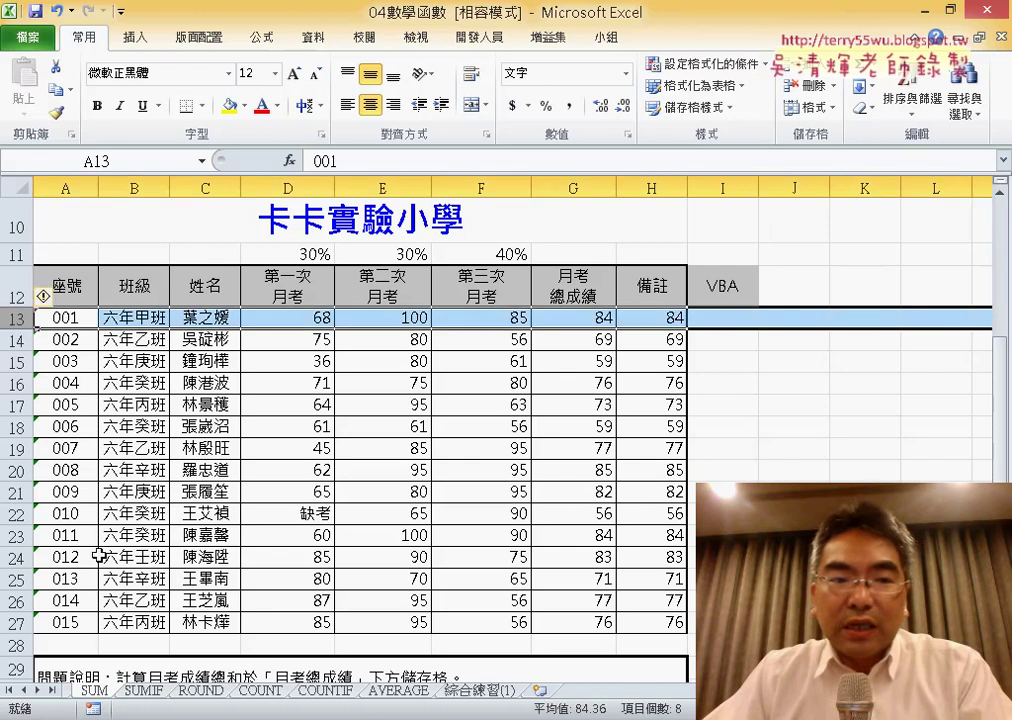
{"action": "left_click", "coordinate": [14, 626]}
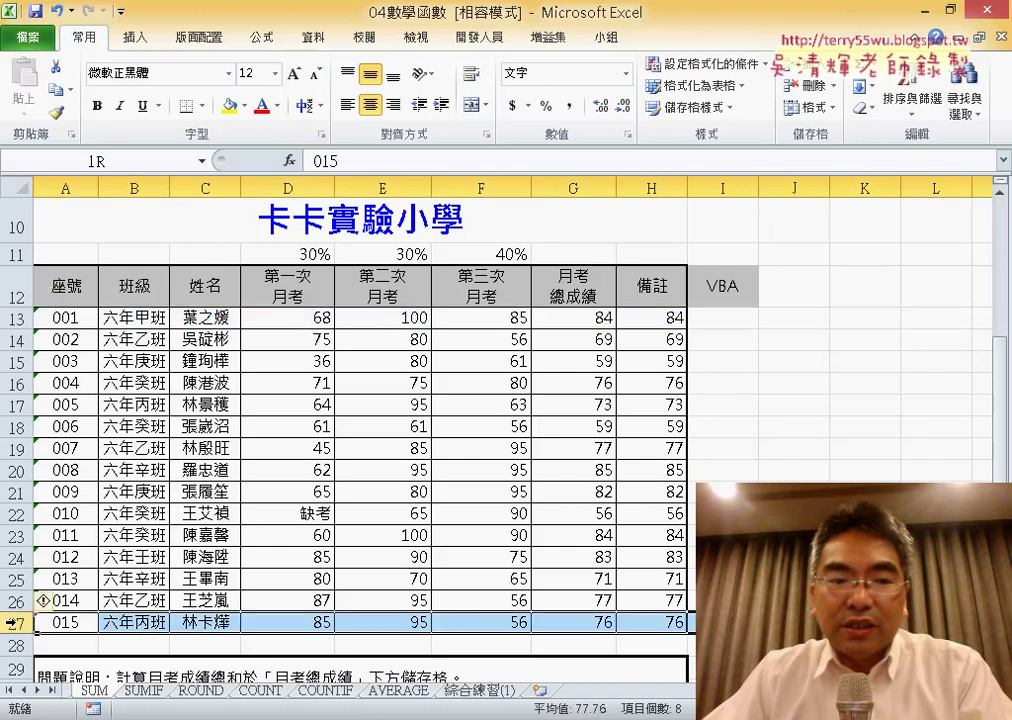
{"action": "left_click", "coordinate": [725, 323]}
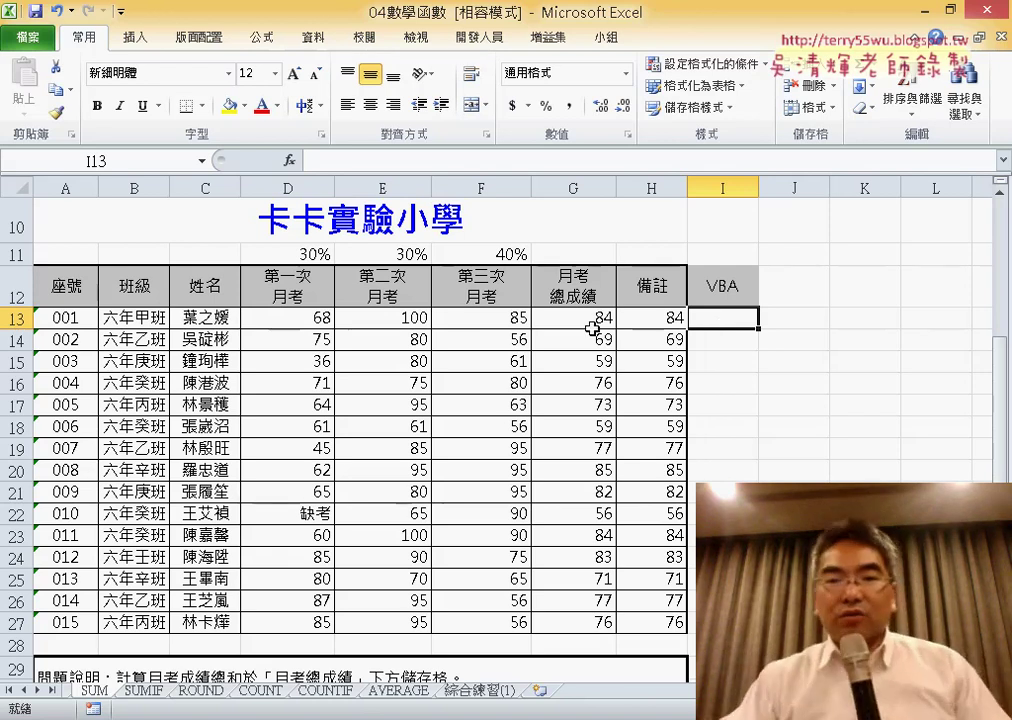
- Compare the manual weighted formula in G13 with H13's SUMPRODUCT, then show the Developer tab
{"action": "left_click", "coordinate": [570, 320]}
{"action": "left_click", "coordinate": [650, 321]}
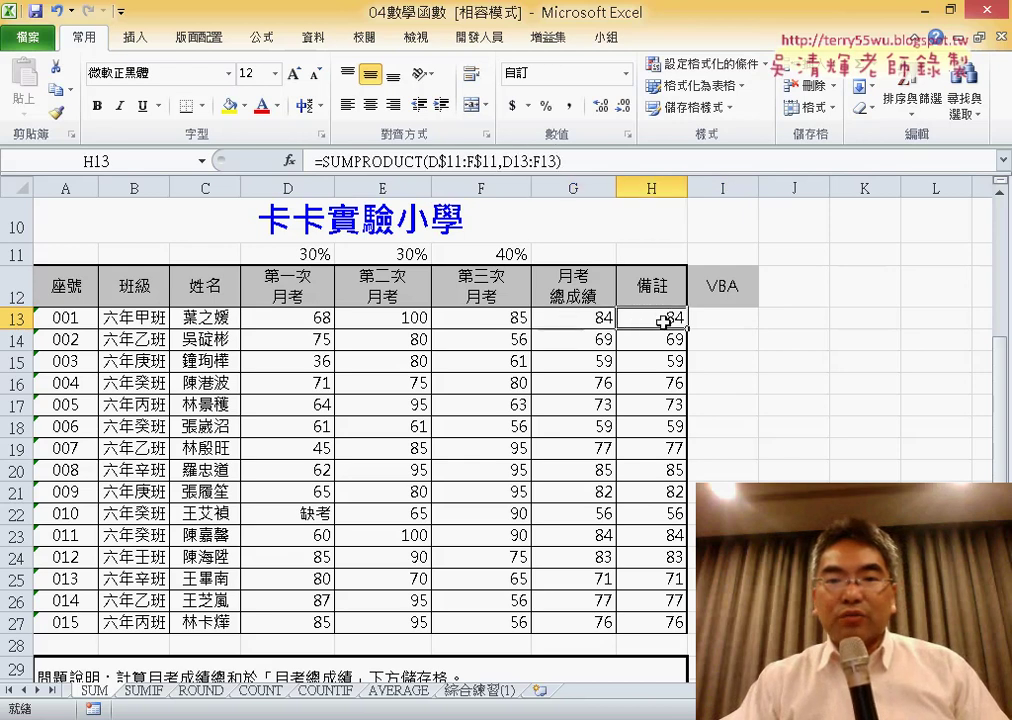
{"action": "left_click", "coordinate": [723, 323]}
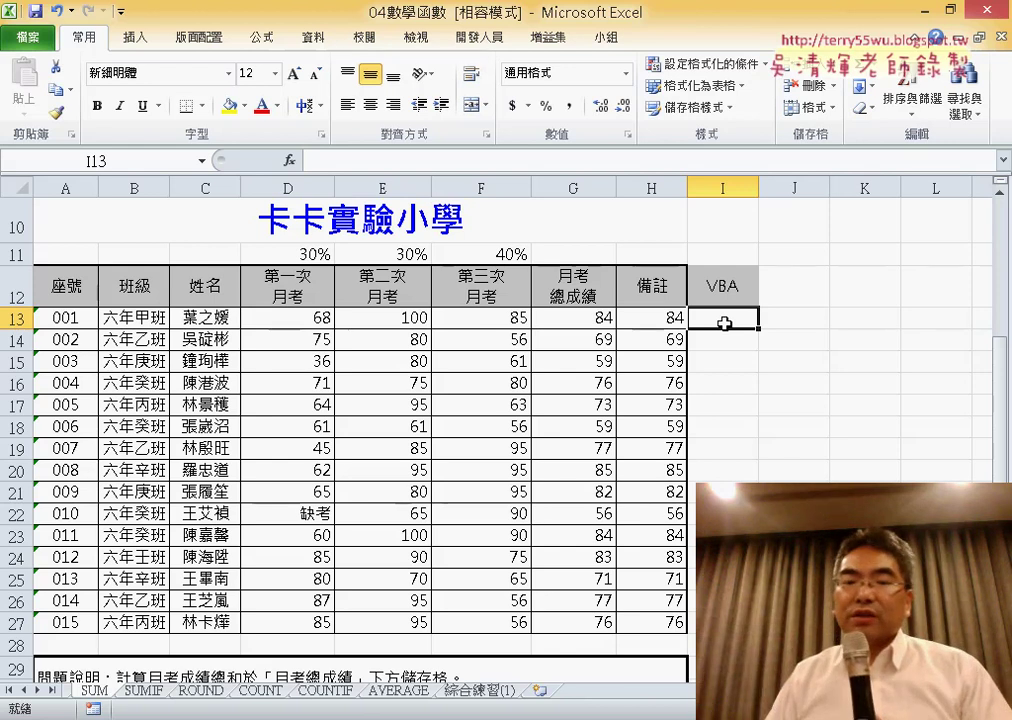
{"action": "left_click", "coordinate": [602, 321]}
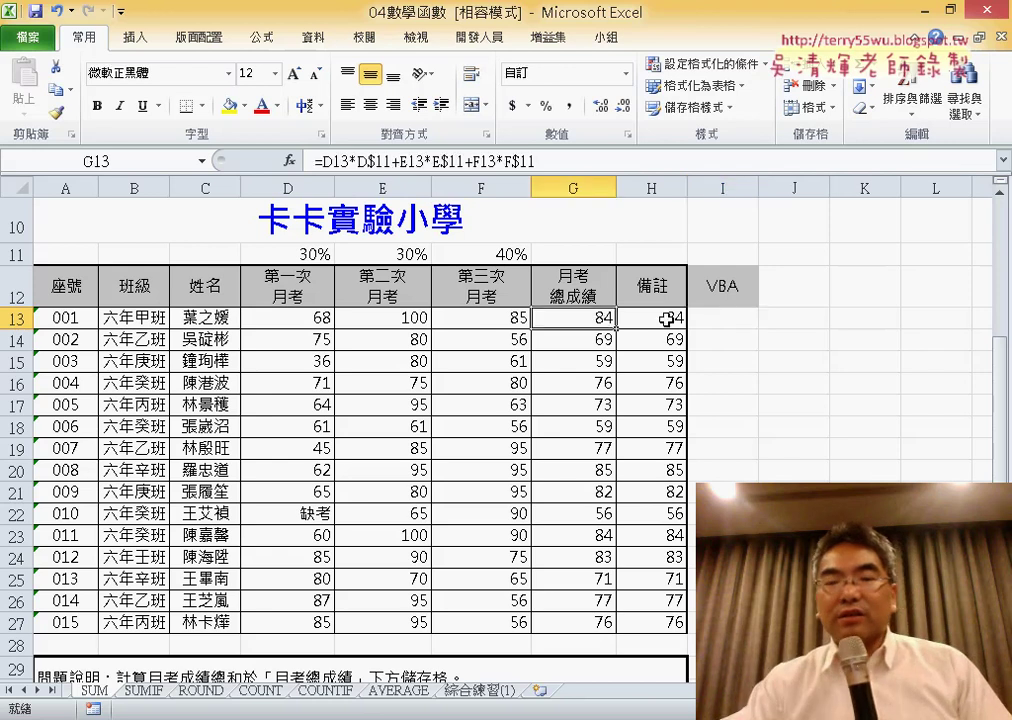
{"action": "left_click", "coordinate": [666, 318]}
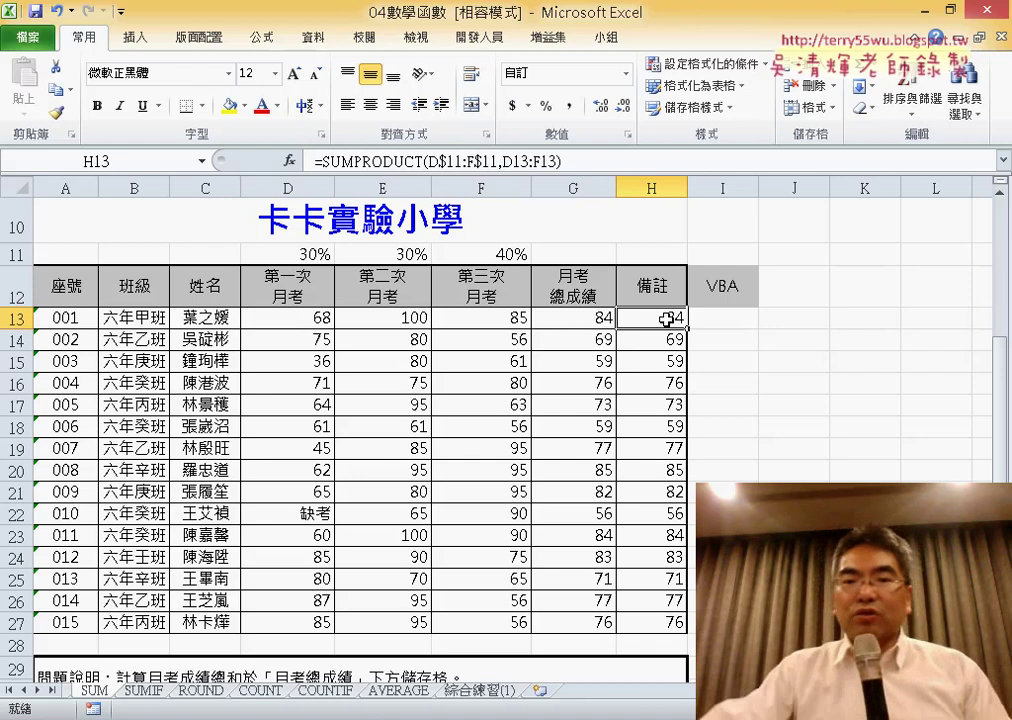
{"action": "left_click", "coordinate": [725, 323]}
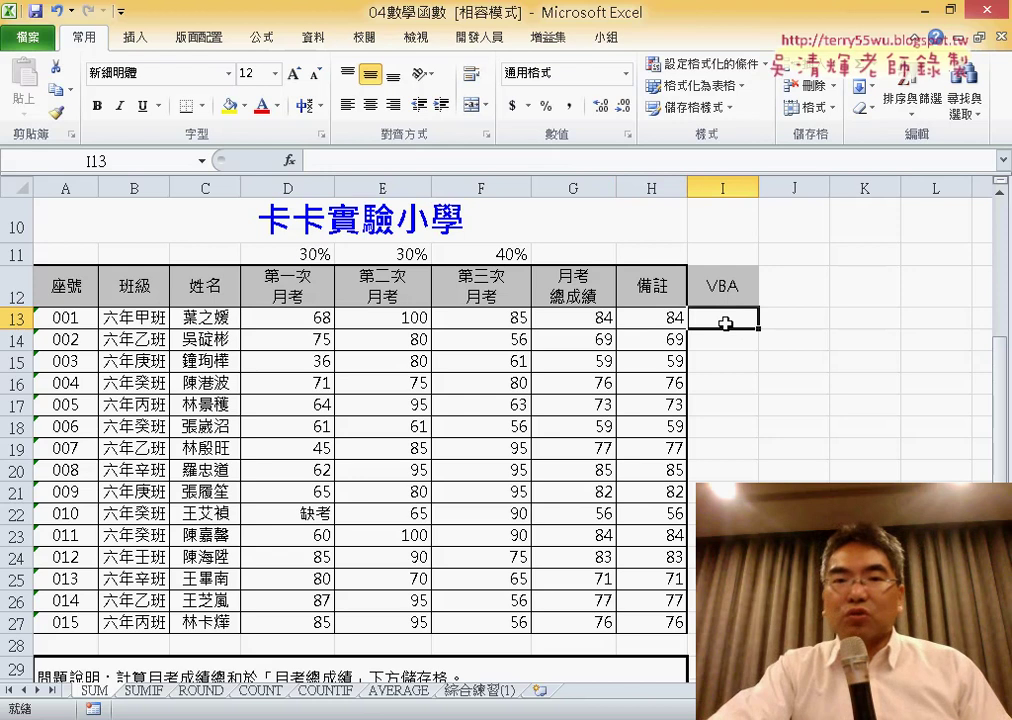
{"action": "left_click", "coordinate": [479, 37]}
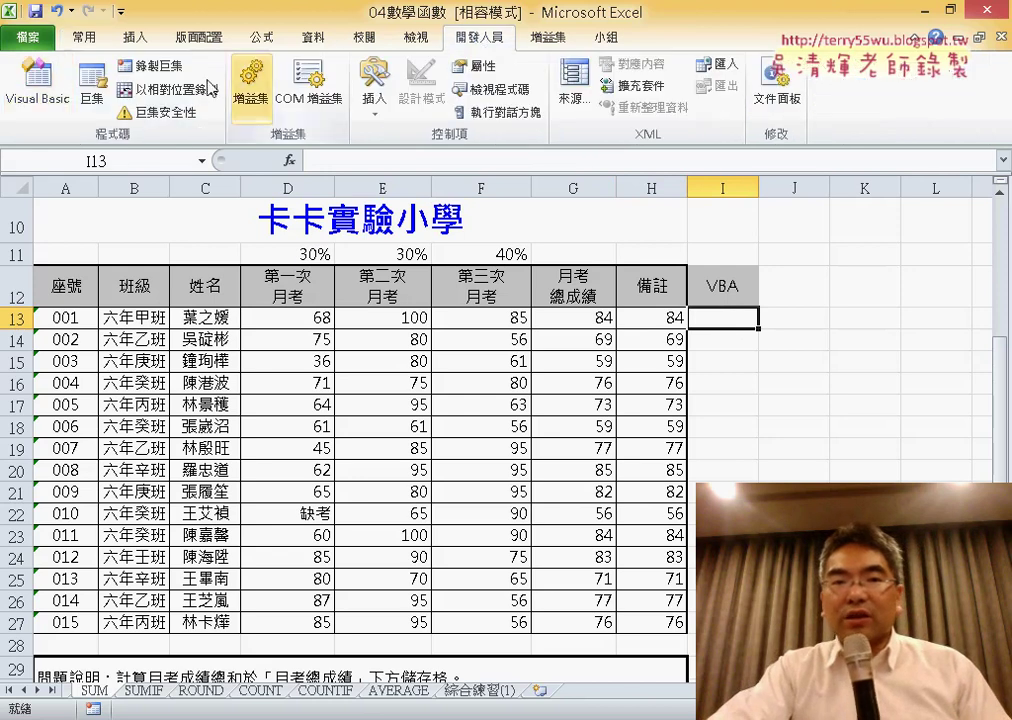
- Launch Visual Basic and bring the editor with 03日期與時間函數.xls Module1 to the front
{"action": "left_click", "coordinate": [51, 114]}
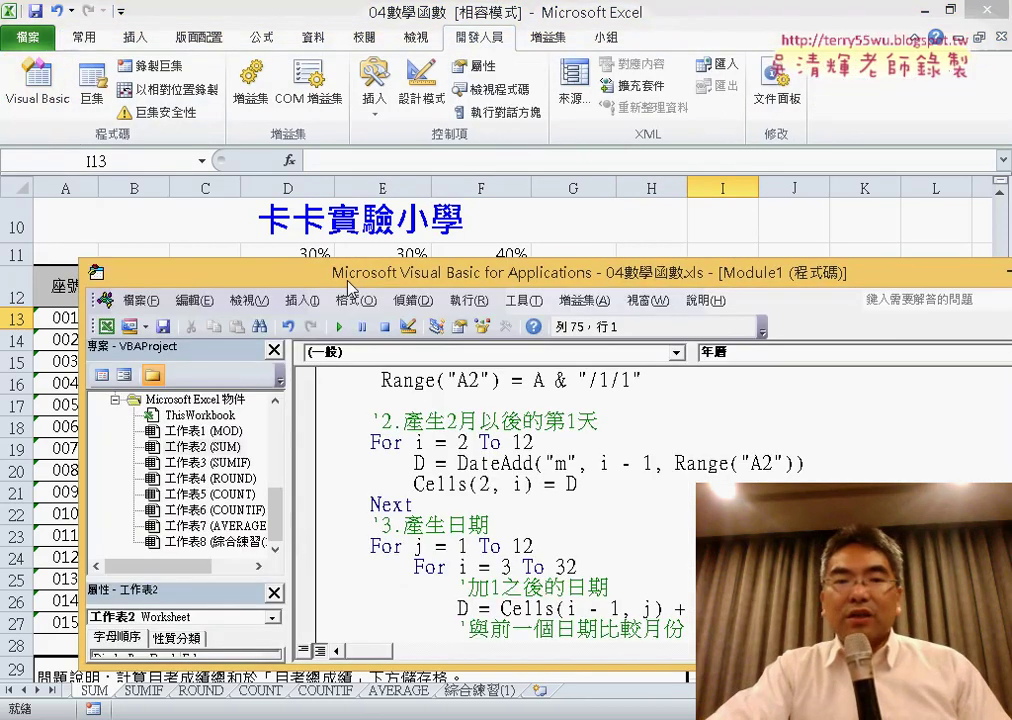
{"action": "left_click_drag", "start_coordinate": [349, 287], "coordinate": [312, 116]}
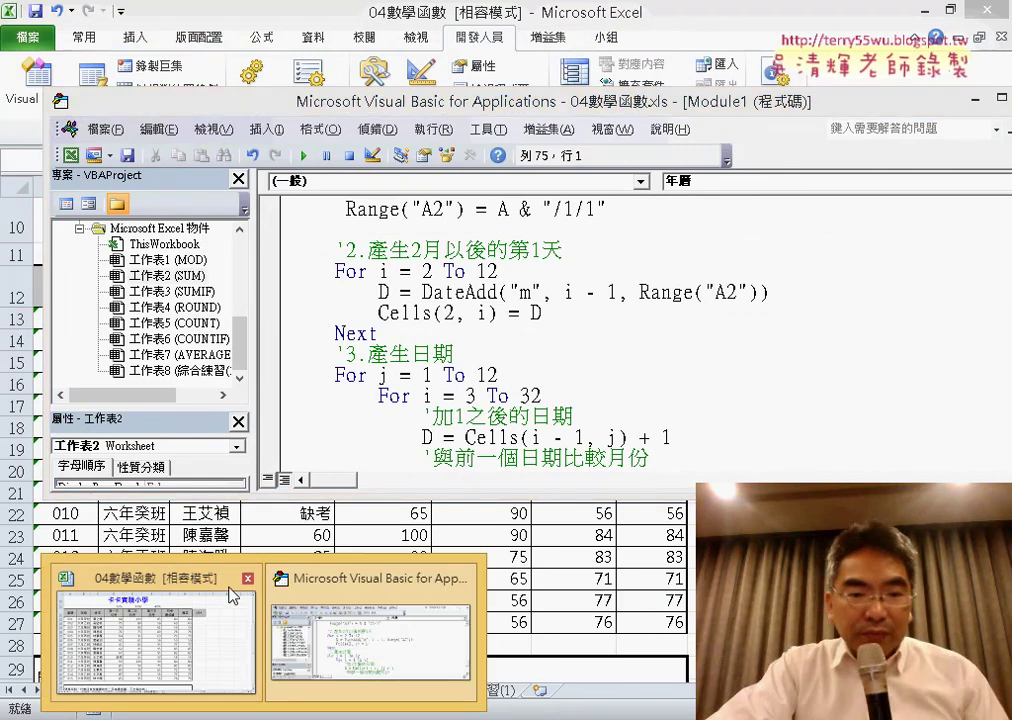
{"action": "left_click", "coordinate": [233, 595]}
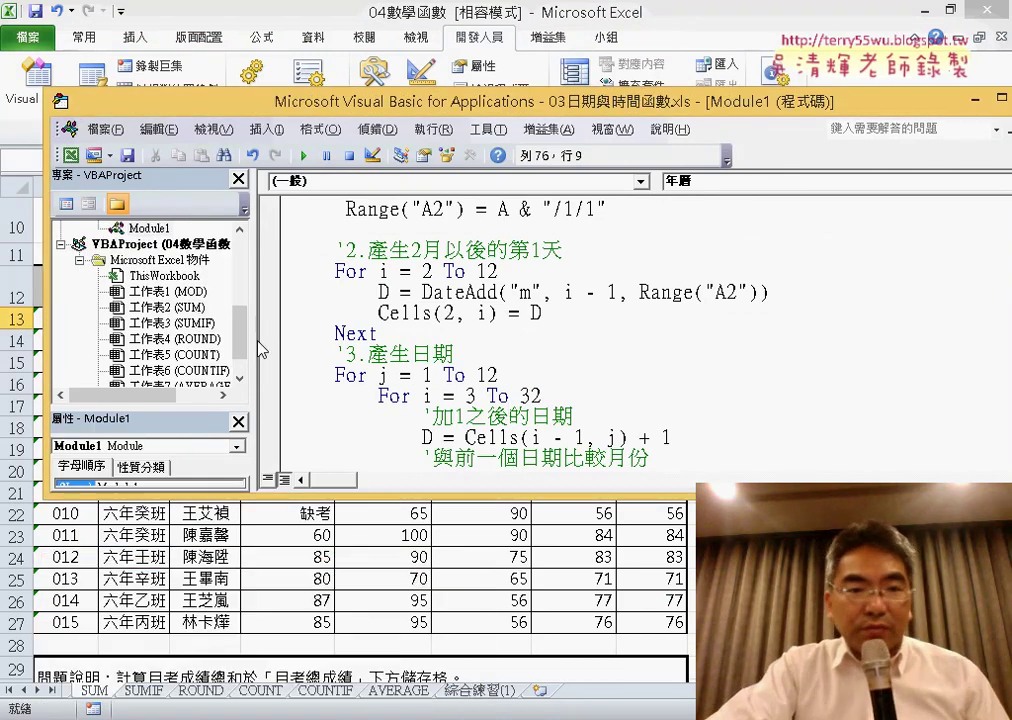
{"action": "scroll", "coordinate": [242, 346], "scroll_direction": "up", "scroll_amount": 5}
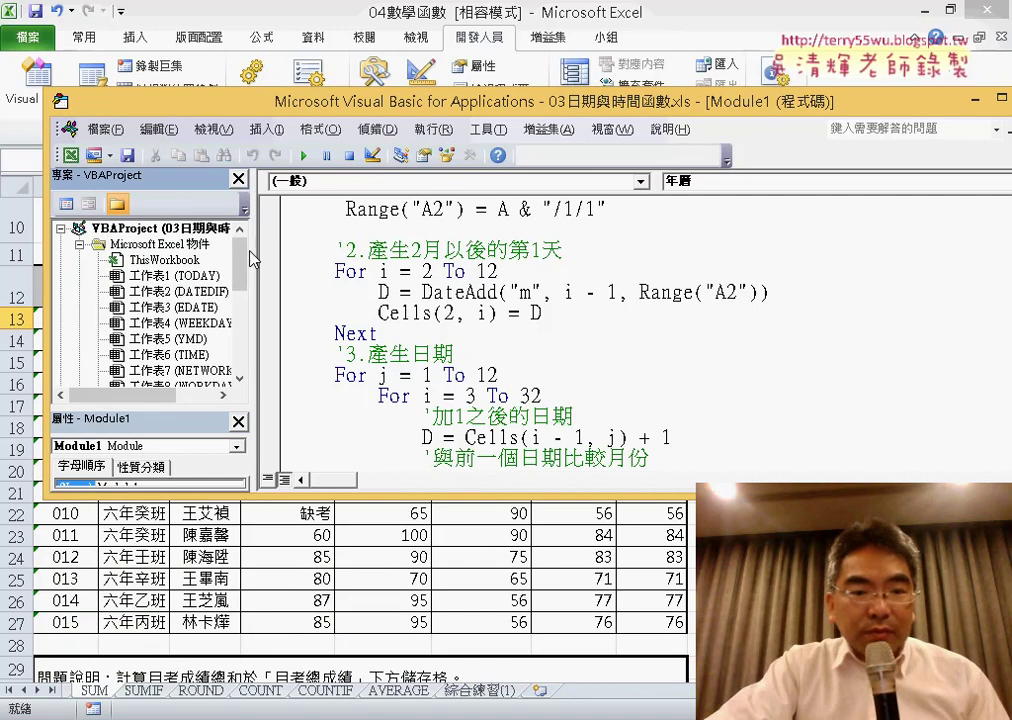